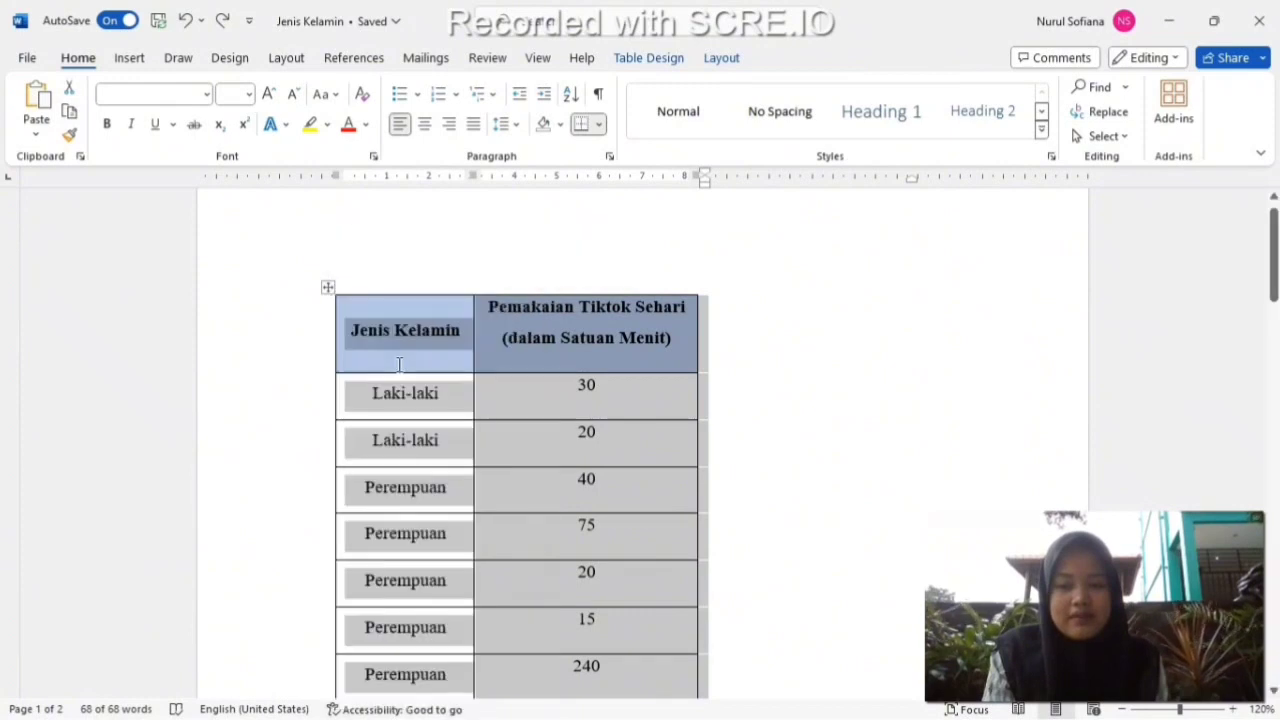
- Switch to the SPSS Data Editor and paste the copied Word table with variable names, starting at the first cell
scroll(398, 365, "down", 15)
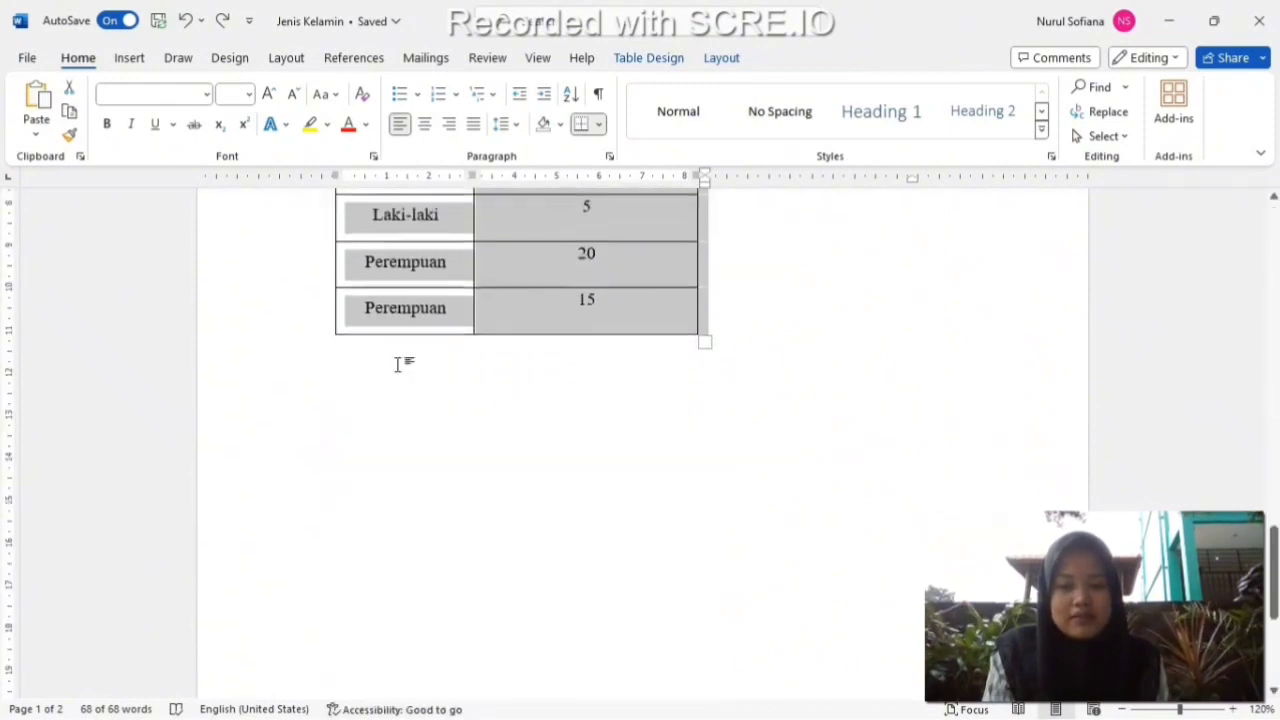
mouse_move(776, 700)
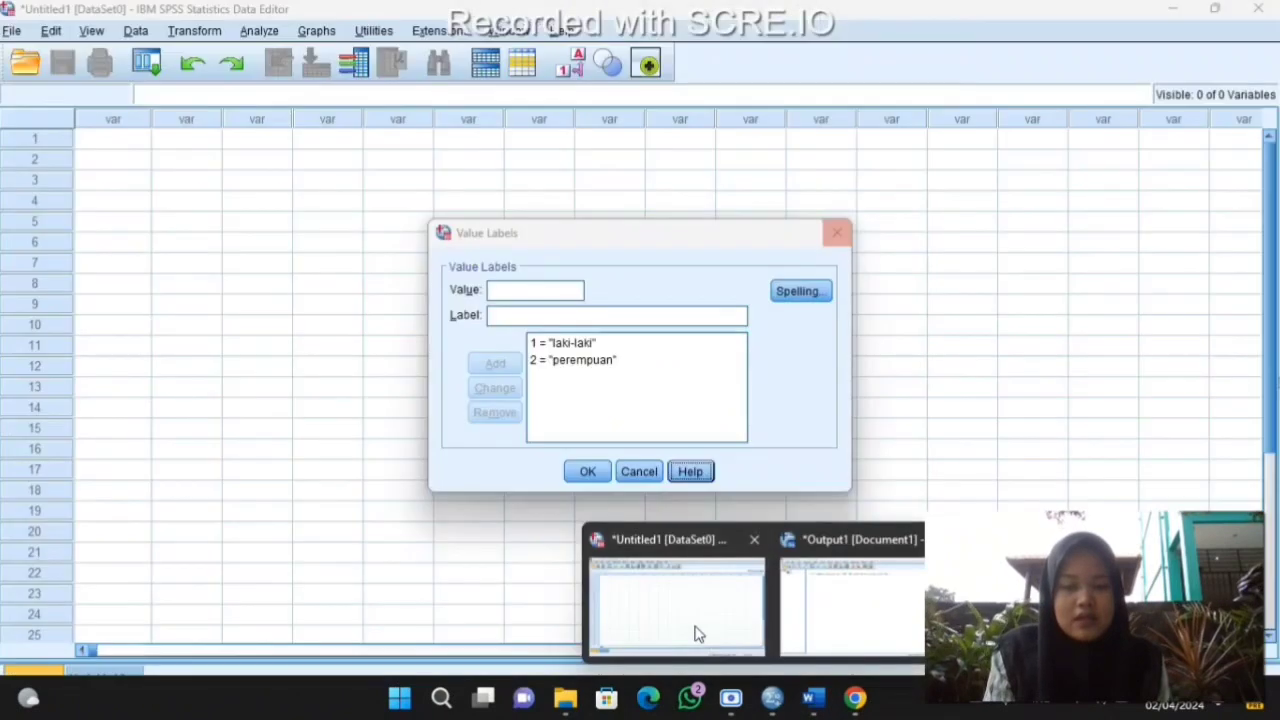
left_click(700, 631)
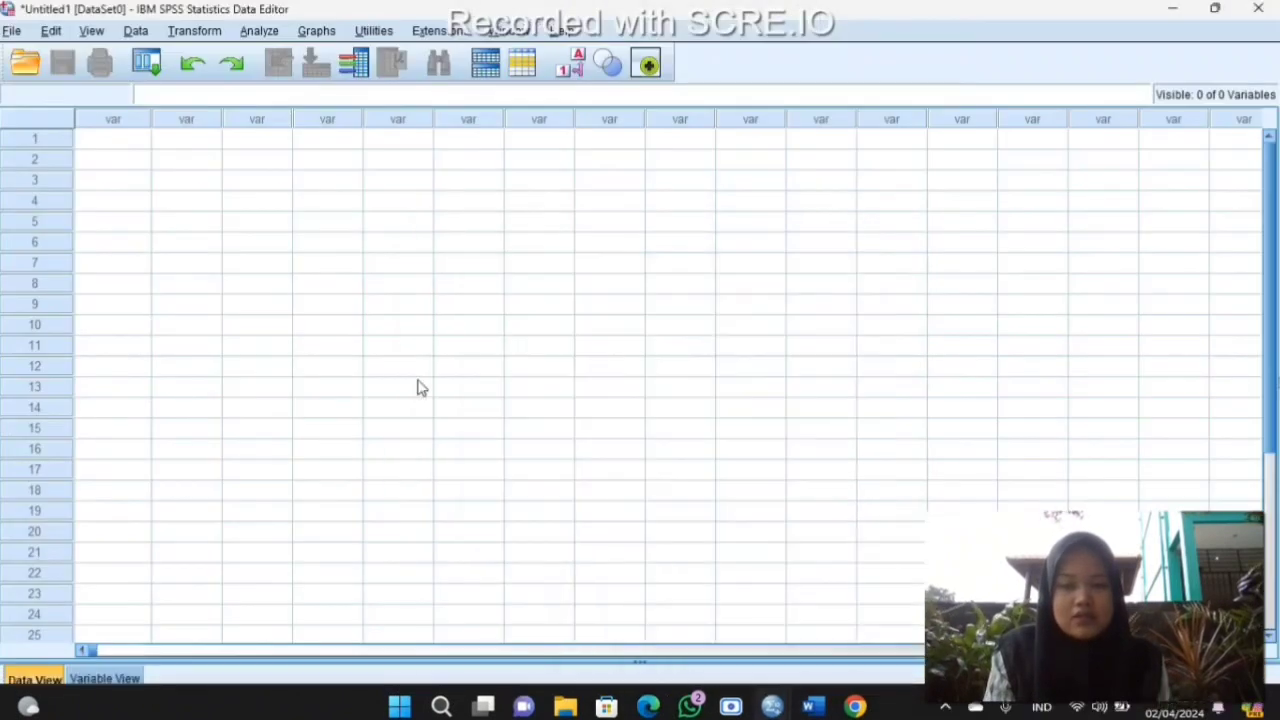
right_click(100, 148)
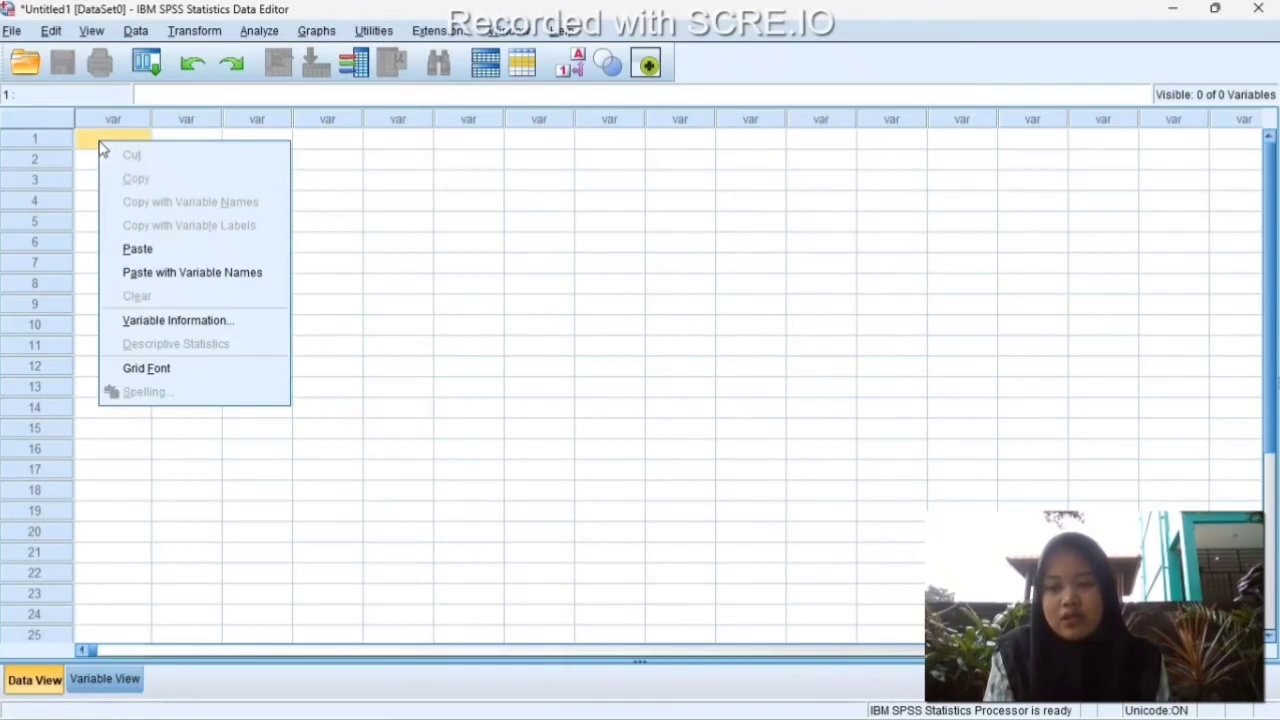
left_click(181, 272)
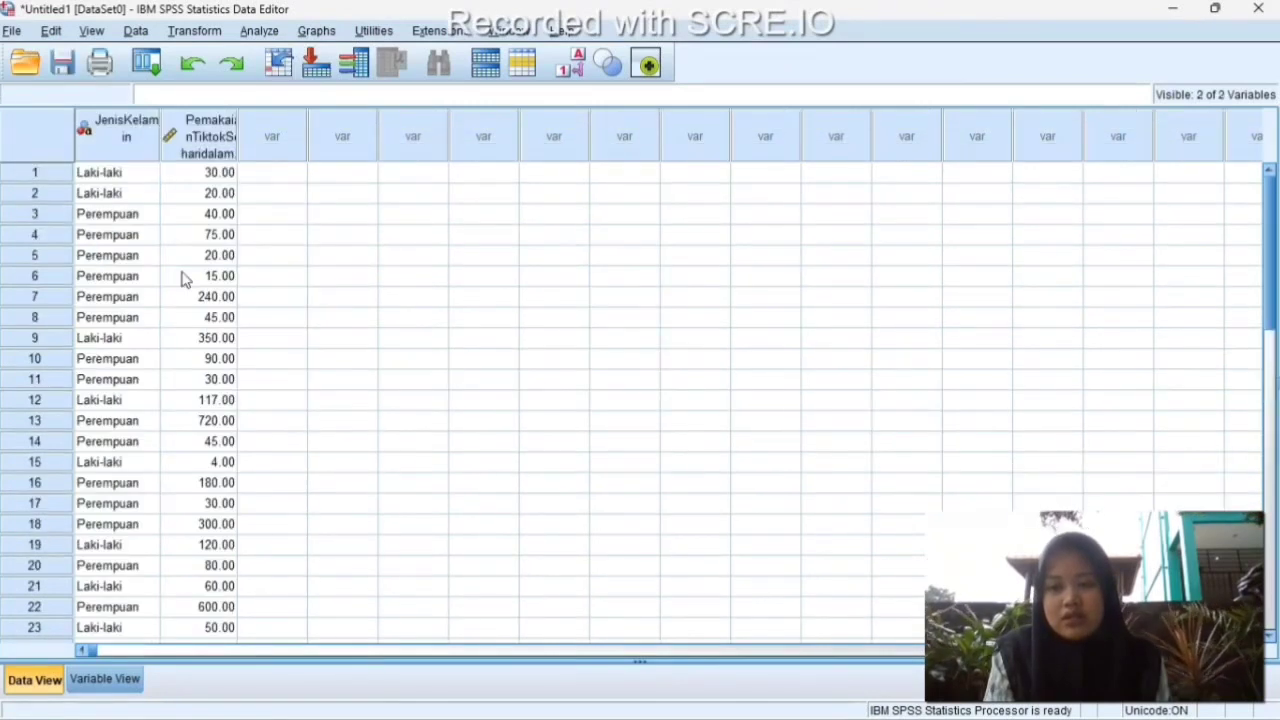
- Add a value label for the JenisKelamin variable that assigns 1 to "laki-laki"
left_click(141, 679)
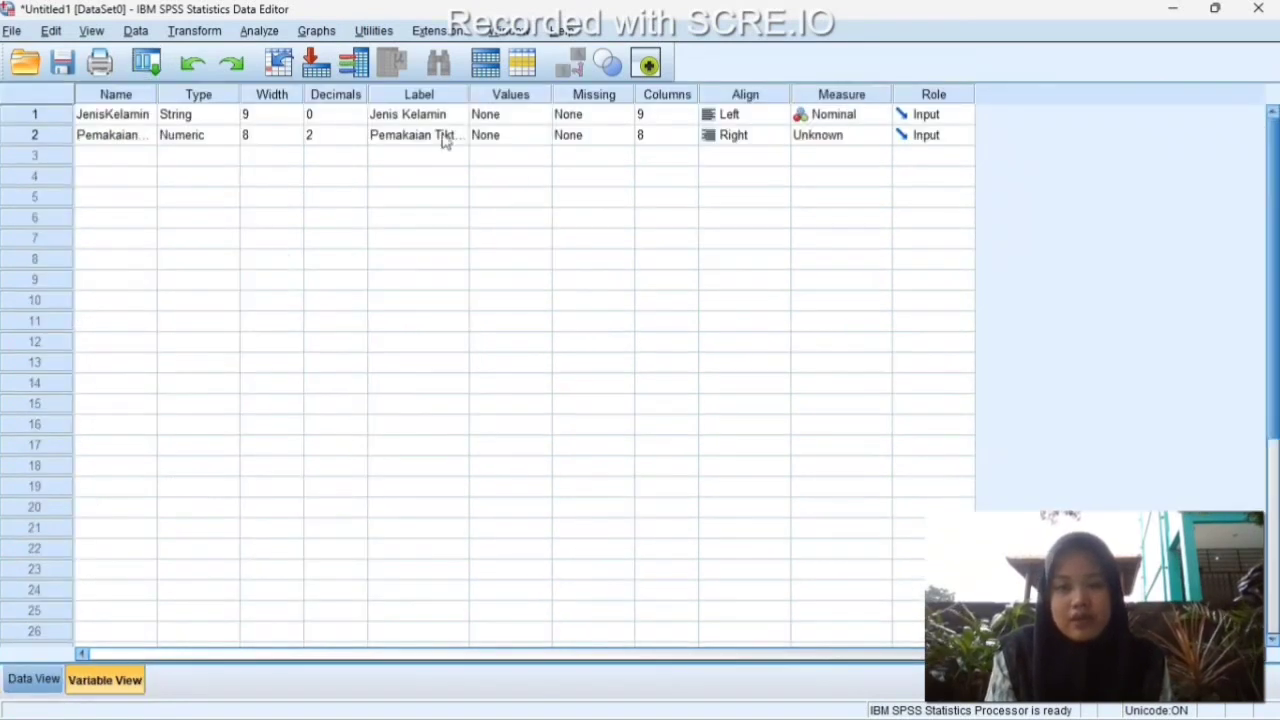
left_click(540, 121)
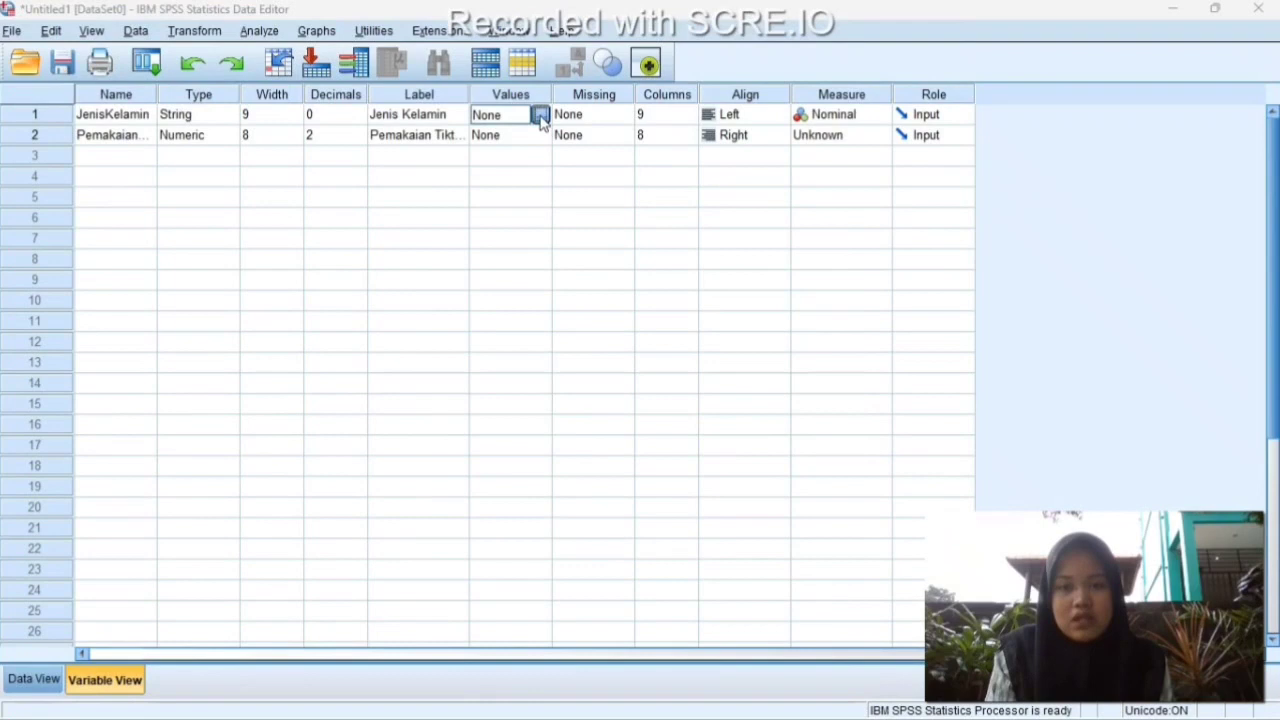
left_click(540, 117)
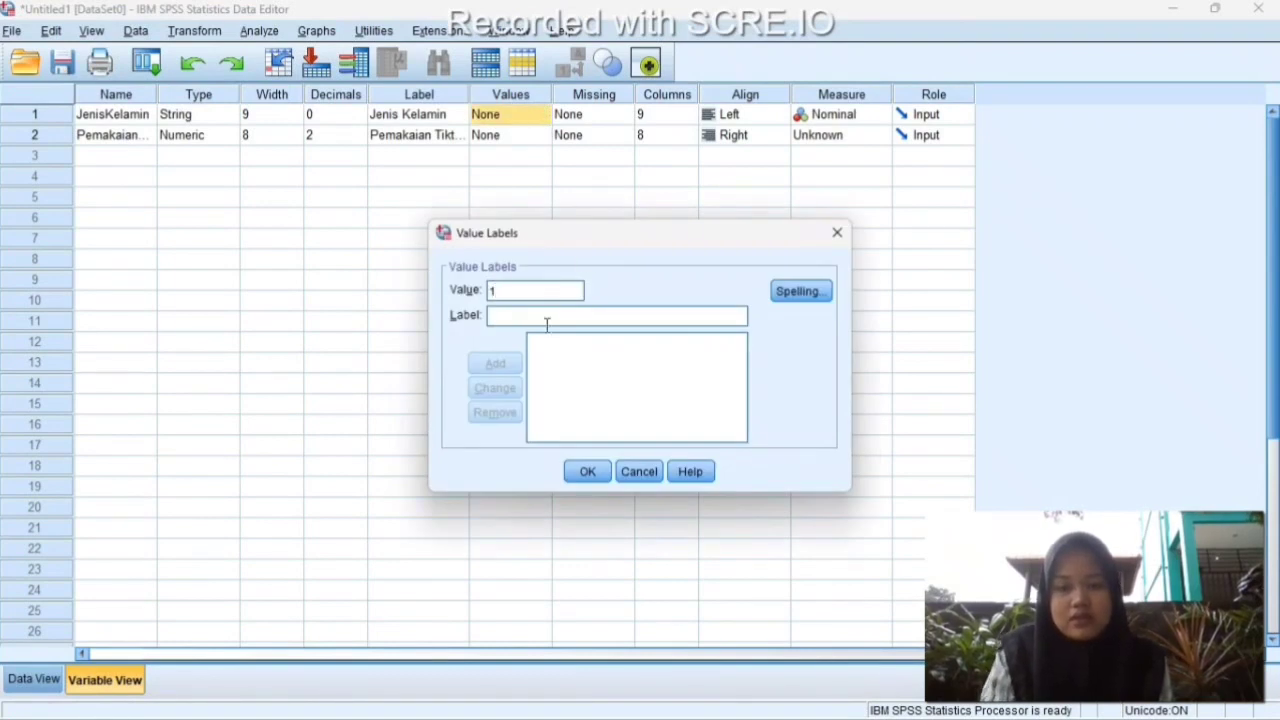
type("laki-laki")
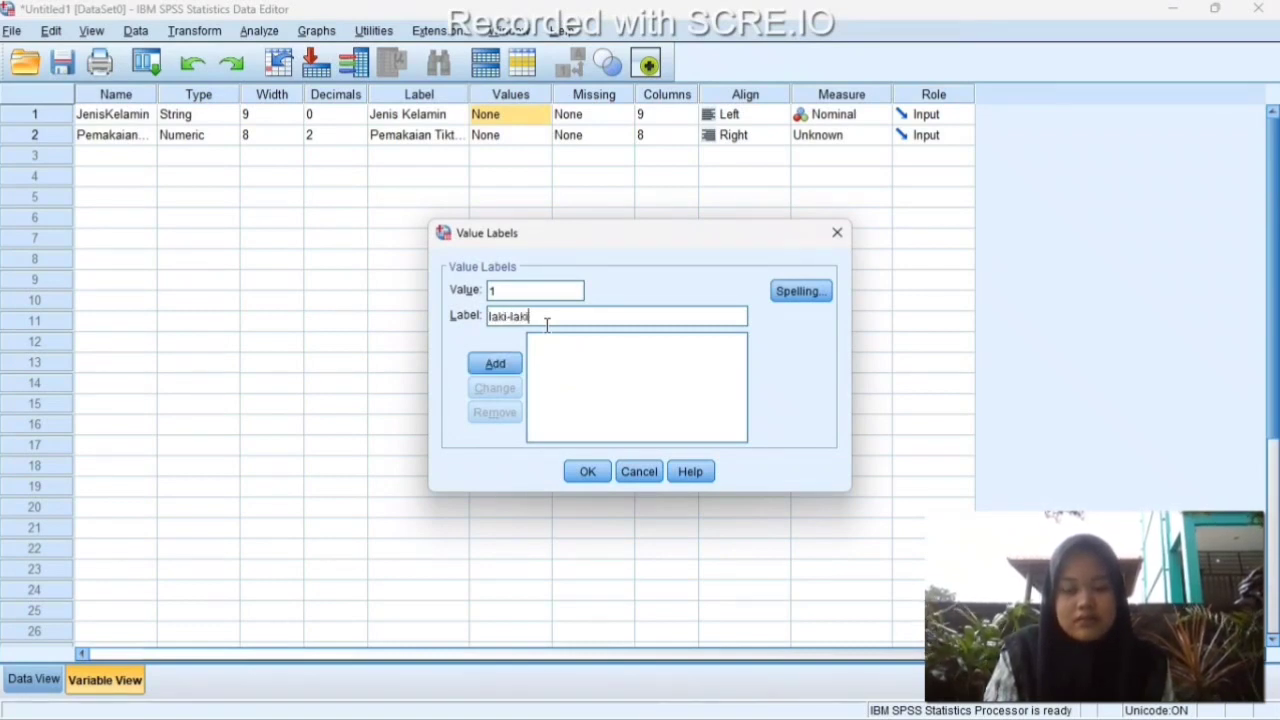
left_click(496, 366)
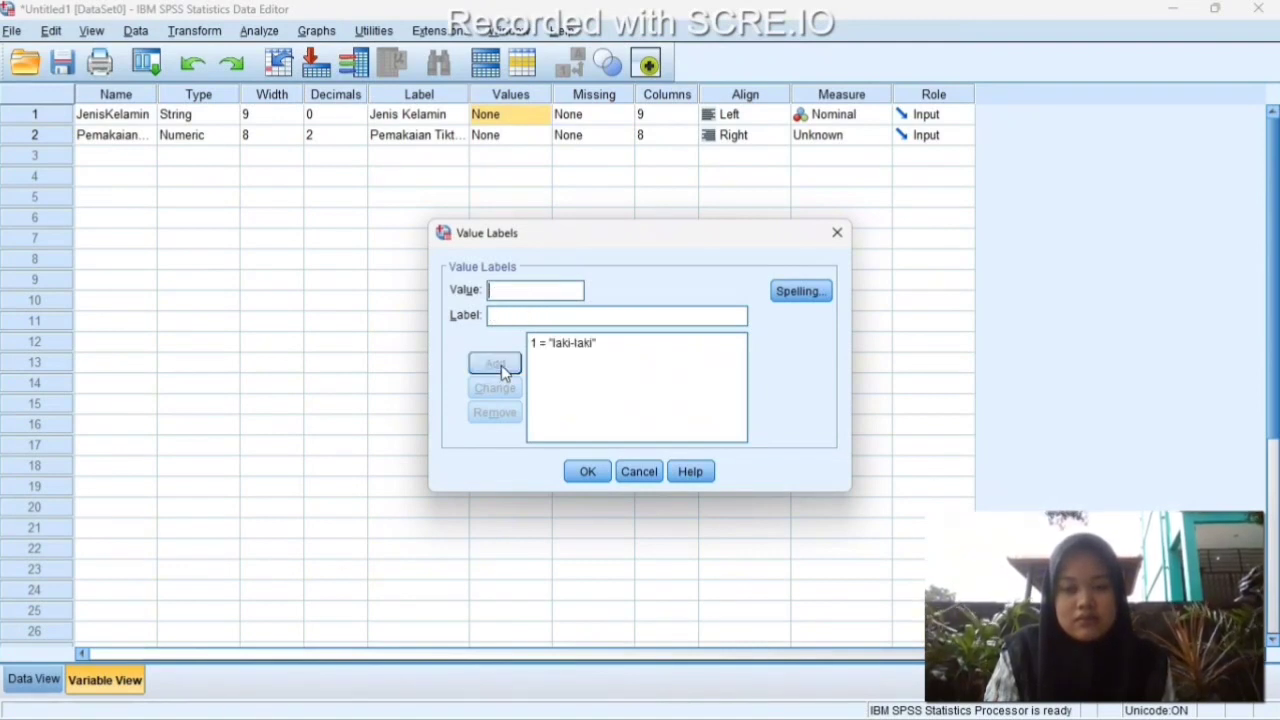
- Add the label "perempuan" for value 2 and apply the JenisKelamin value labels
left_click(530, 291)
type("2")
left_click(551, 313)
type("perempuan")
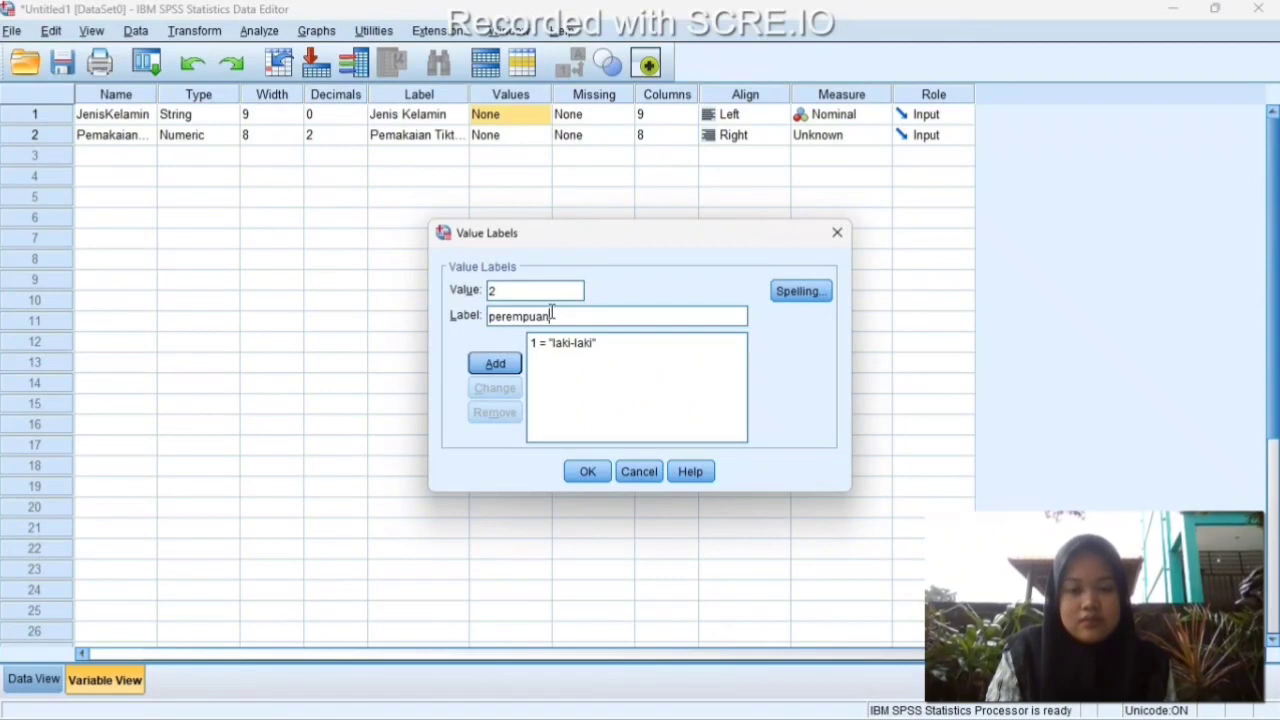
left_click(512, 366)
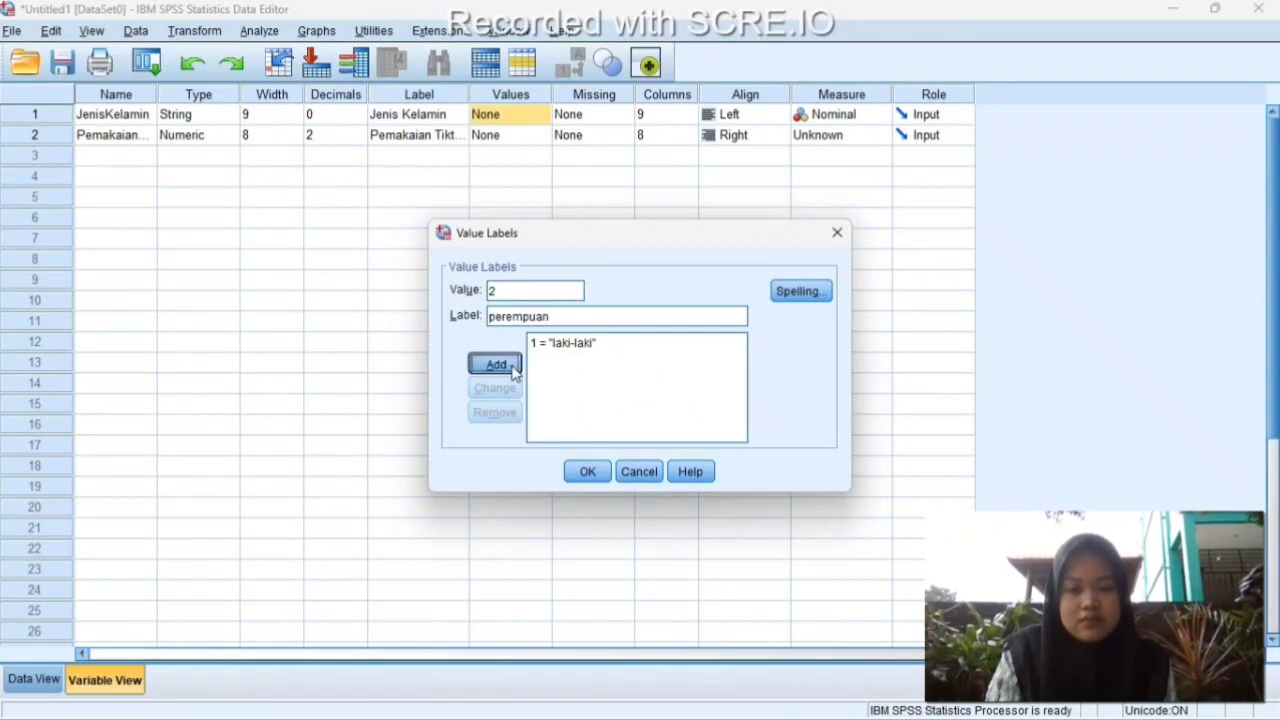
left_click(588, 472)
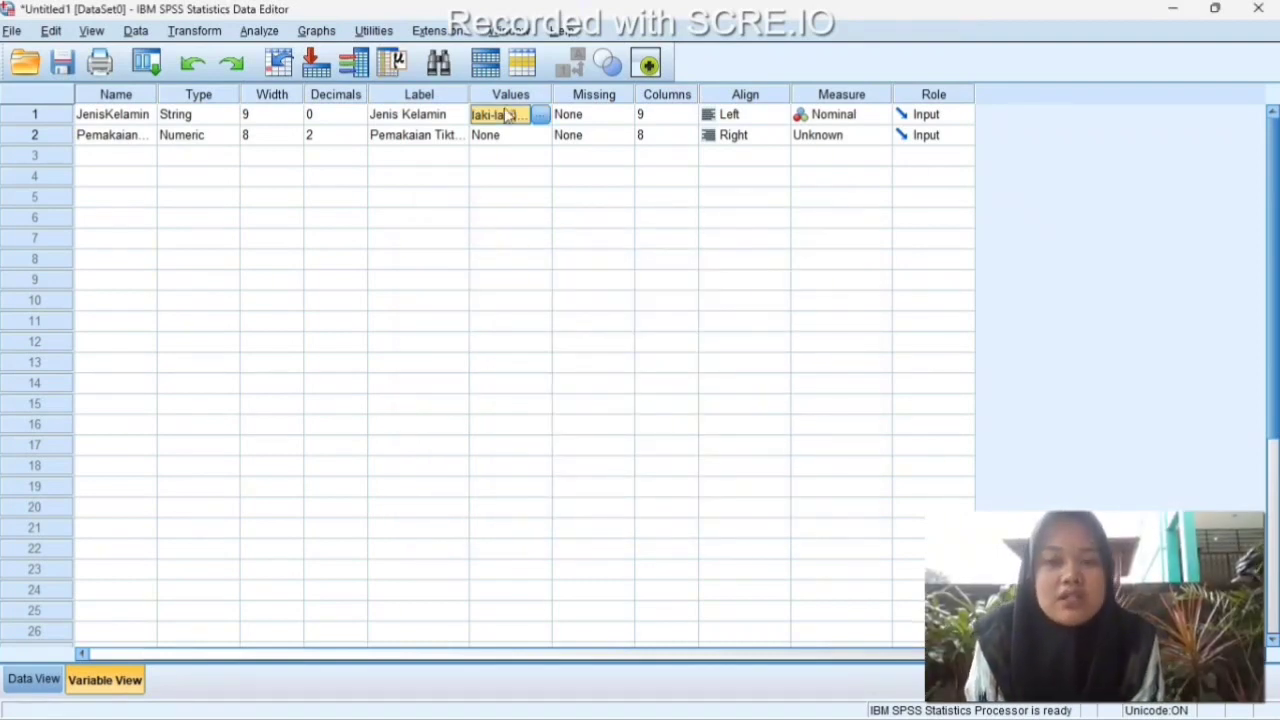
- Start defining a legacy pie chart based on summaries for groups of cases
left_click(317, 32)
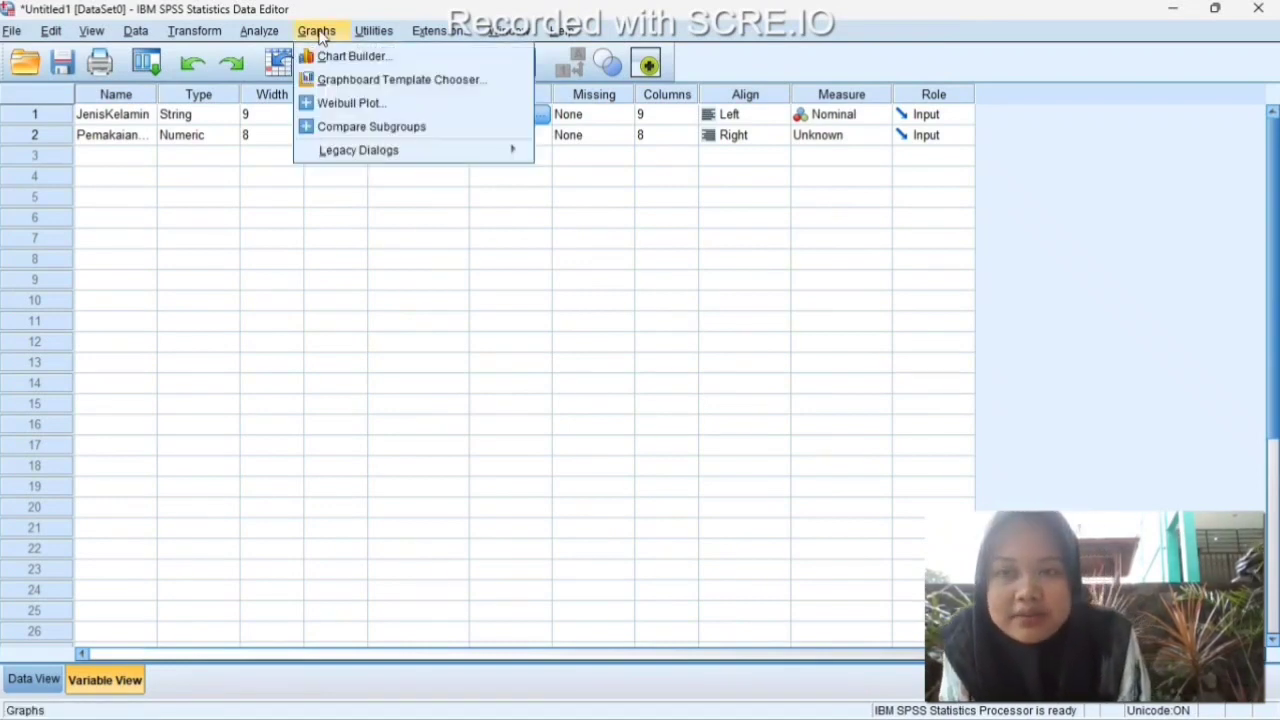
mouse_move(408, 148)
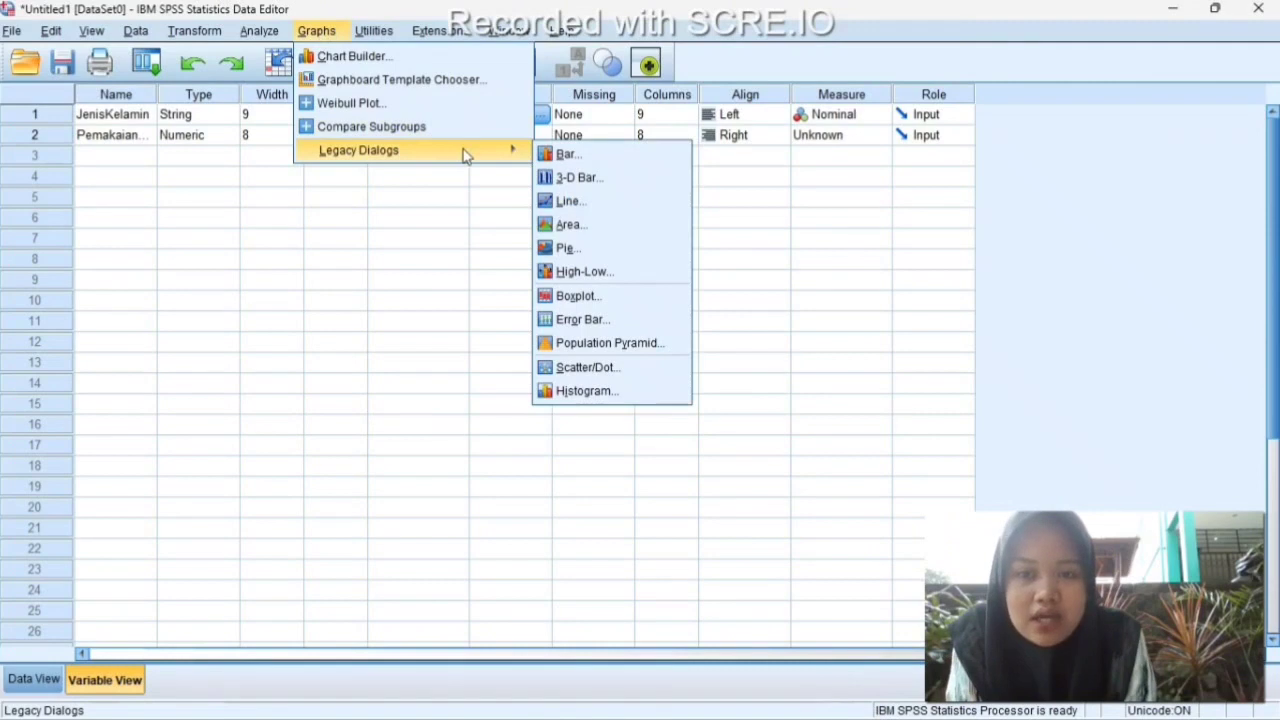
left_click(603, 249)
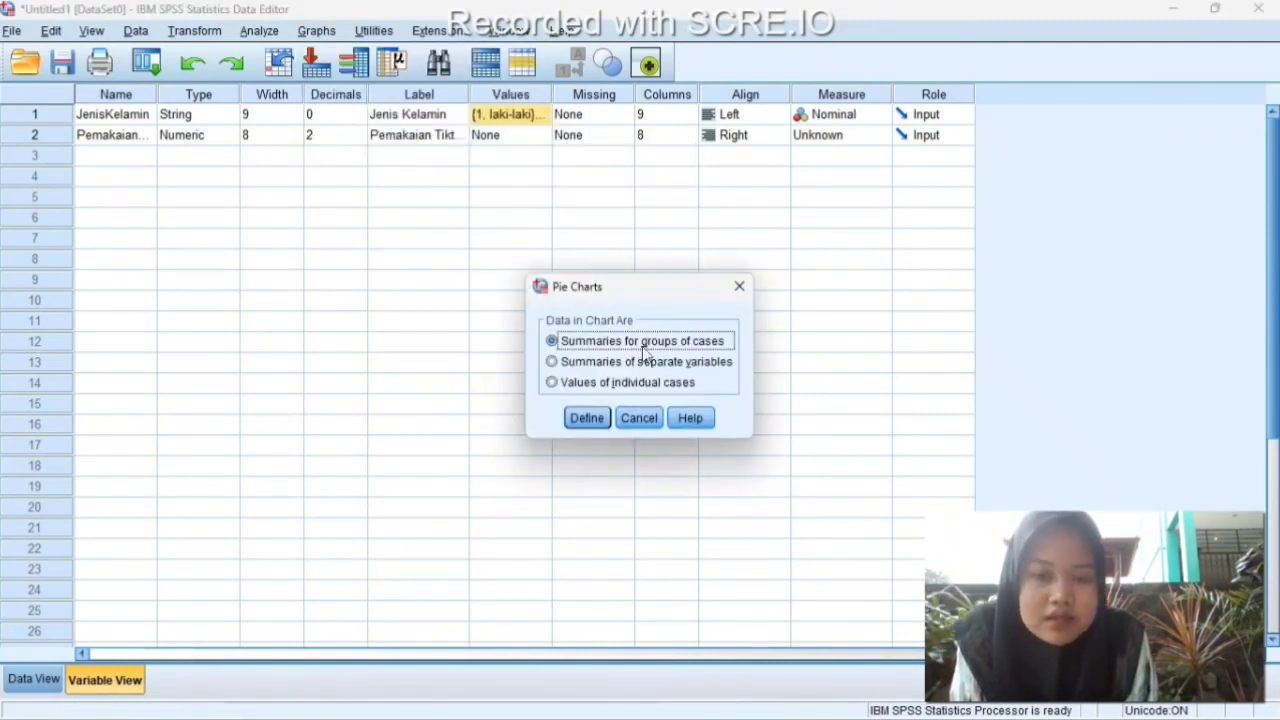
left_click(597, 420)
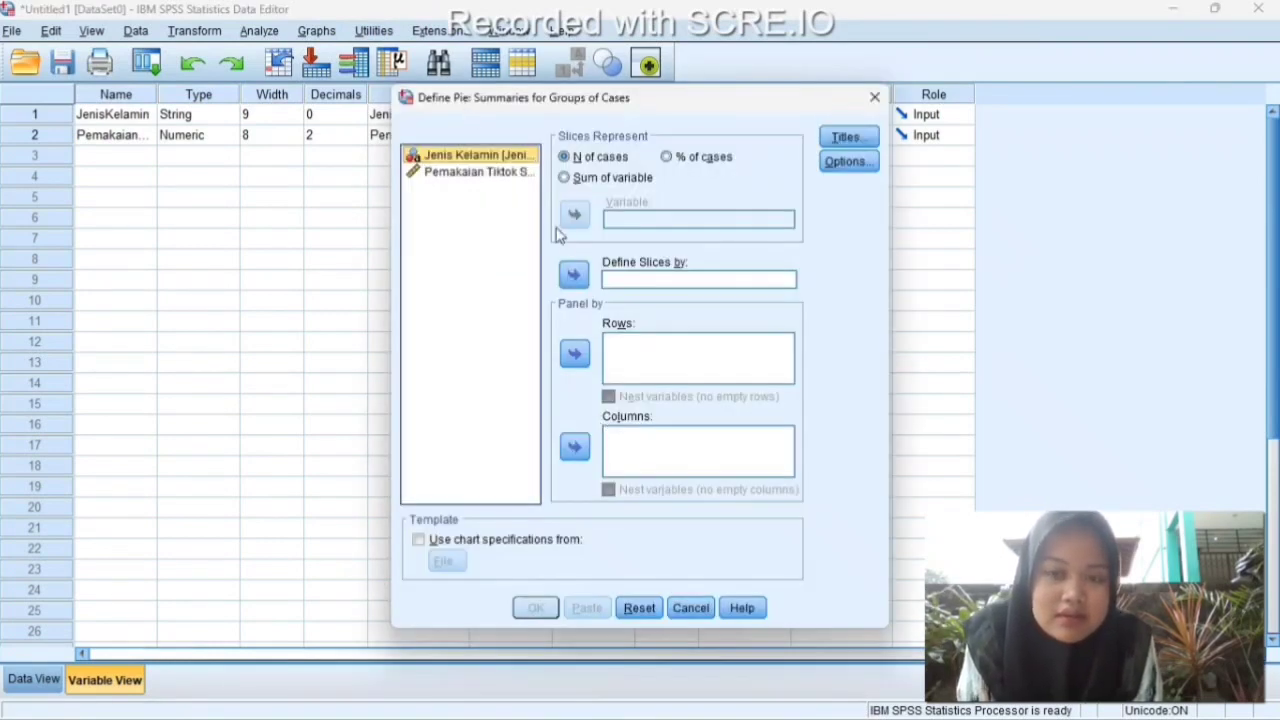
- Panel the pie chart in columns by Jenis Kelamin, define its slices by Pemakaian Tiktok Sehari, and generate it
left_click(575, 447)
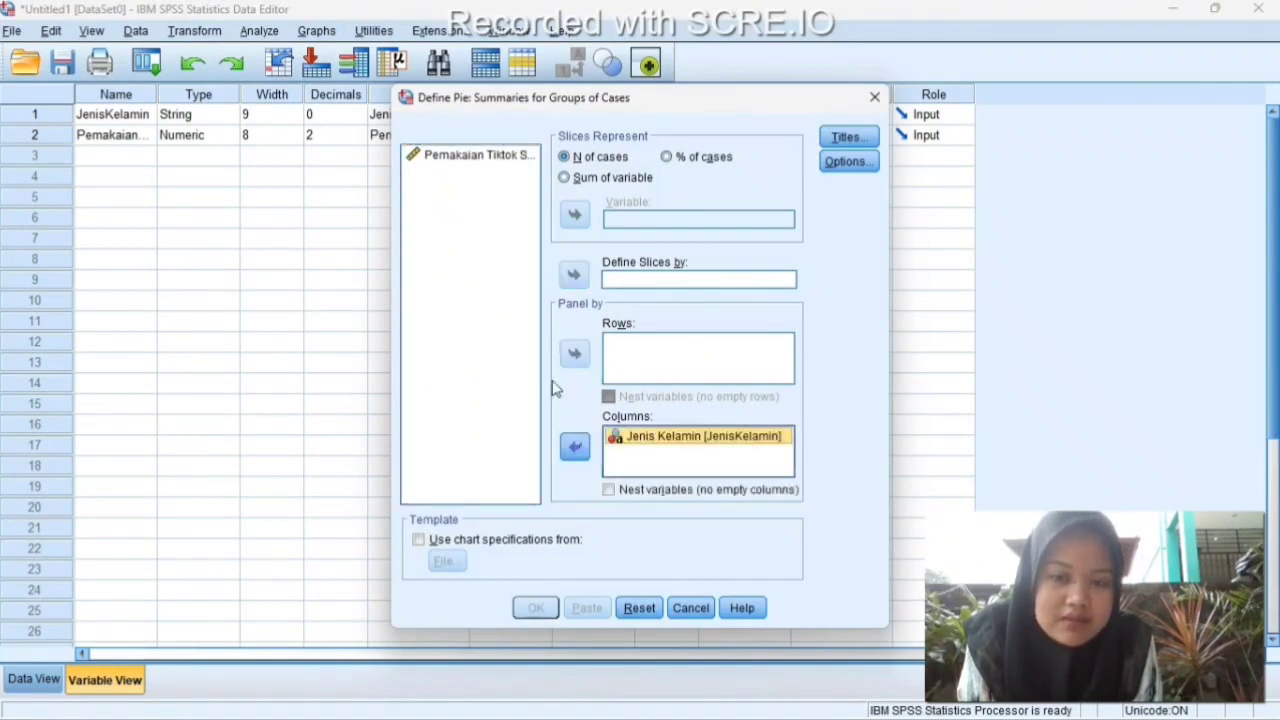
left_click(527, 158)
left_click(574, 275)
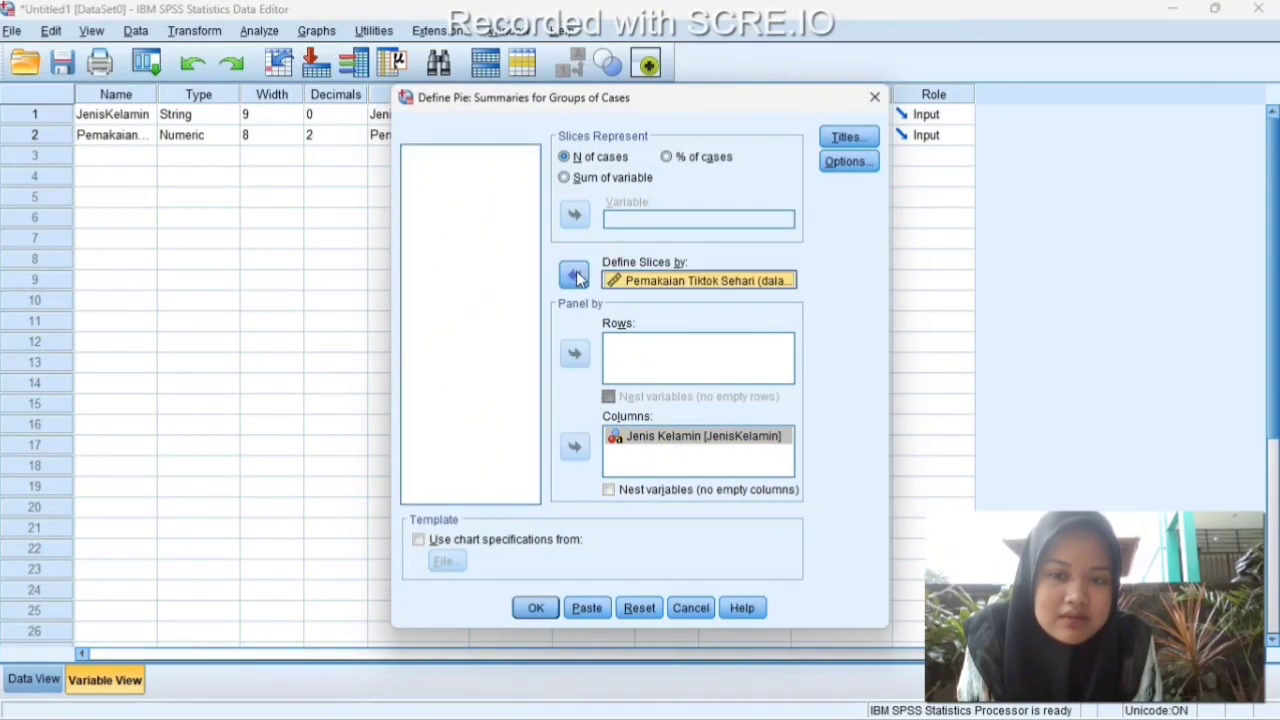
left_click(538, 608)
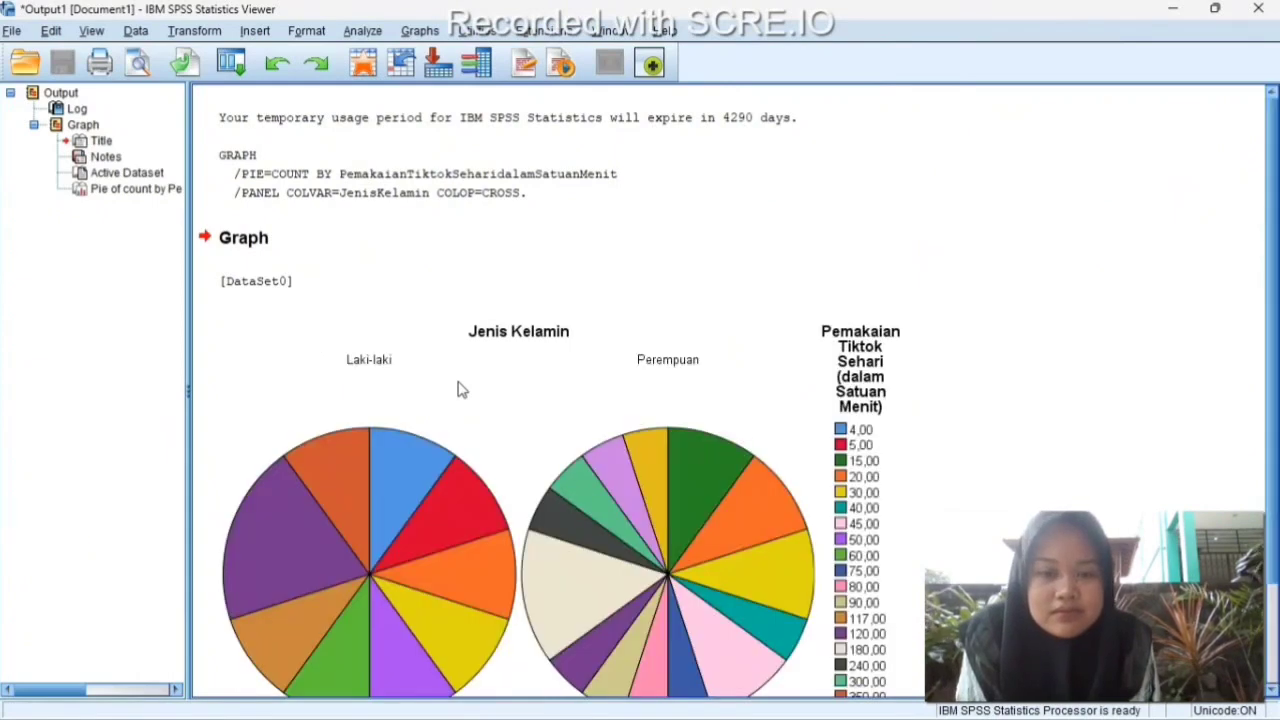
scroll(460, 389, "down", 3)
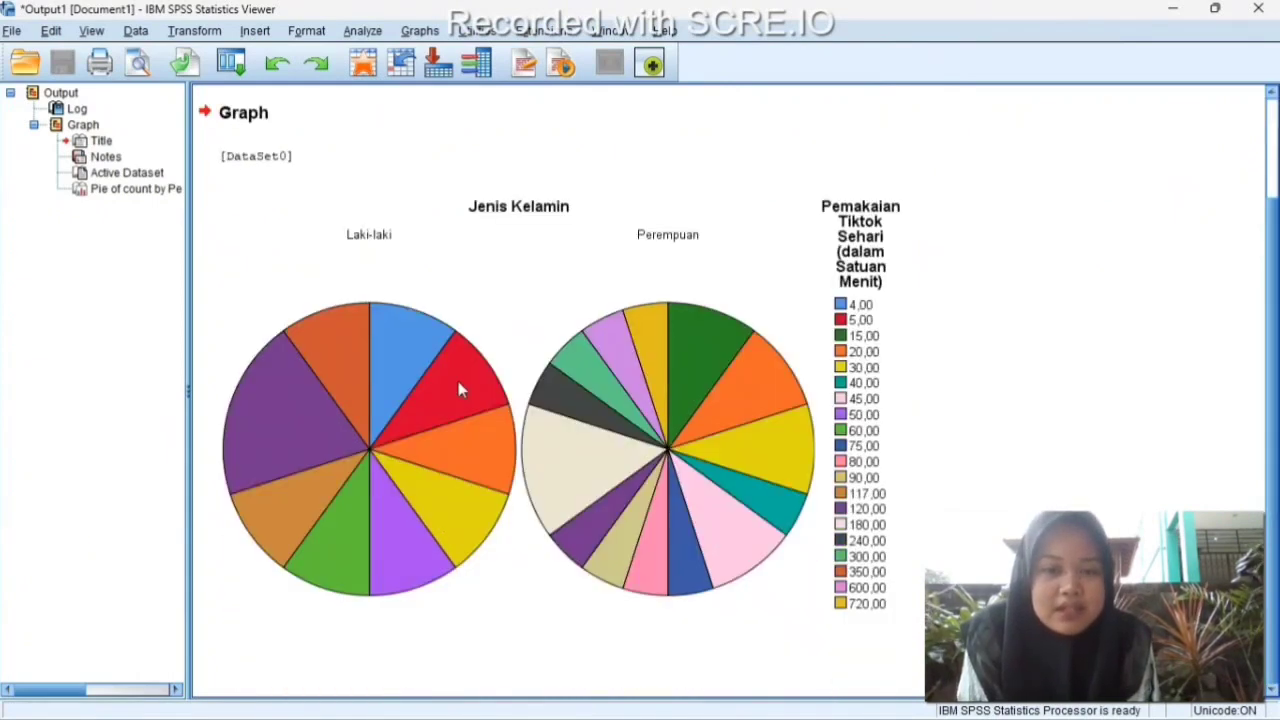
left_click(591, 360)
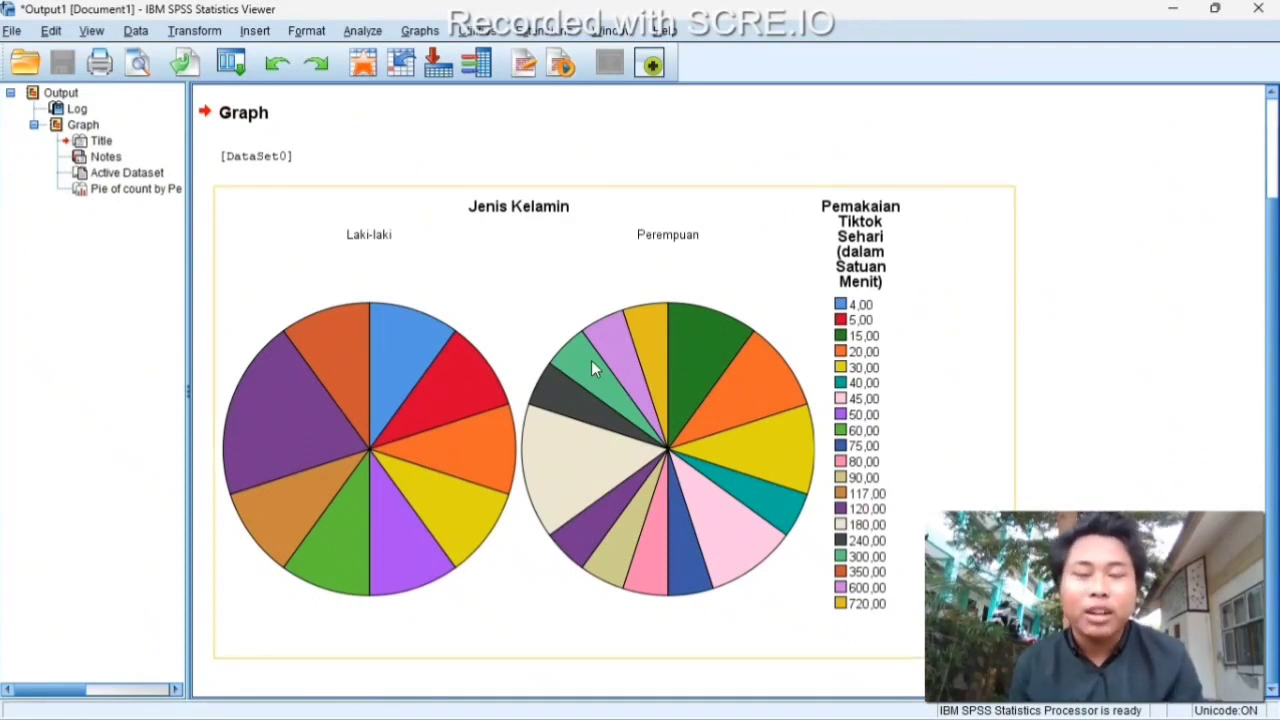
left_click(449, 166)
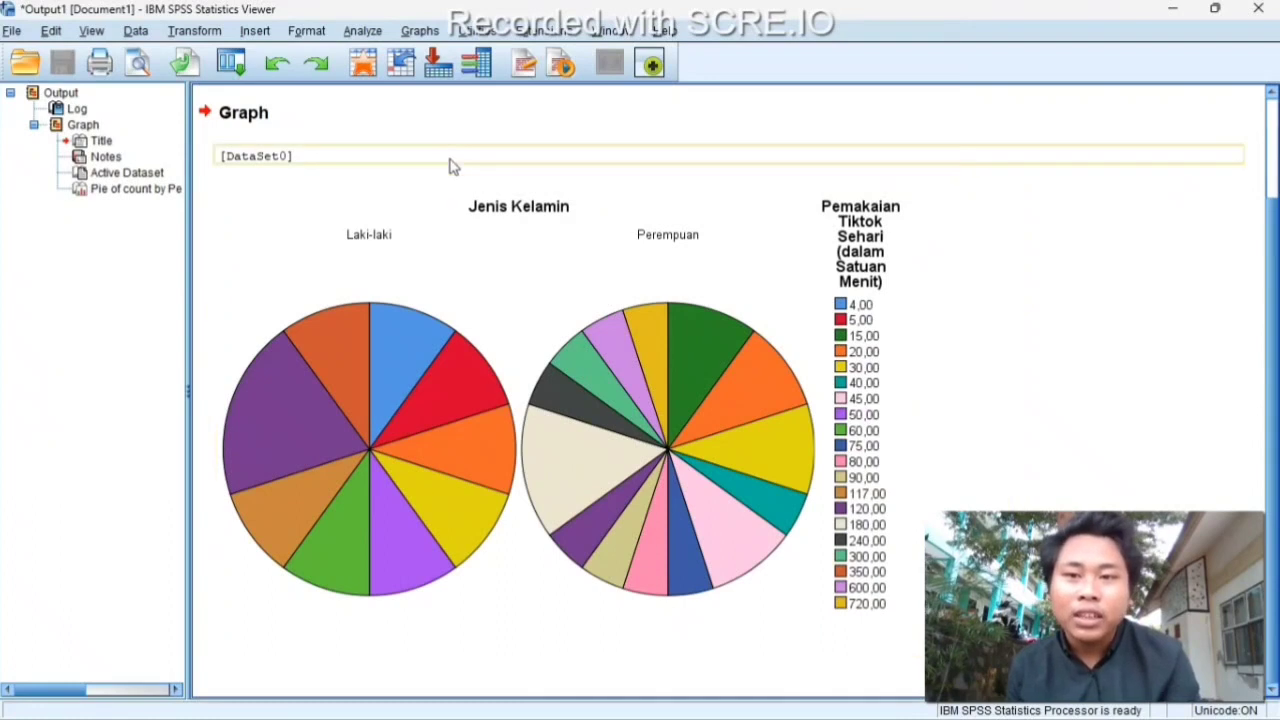
- Start defining a legacy clustered bar chart based on summaries for groups of cases
left_click(421, 32)
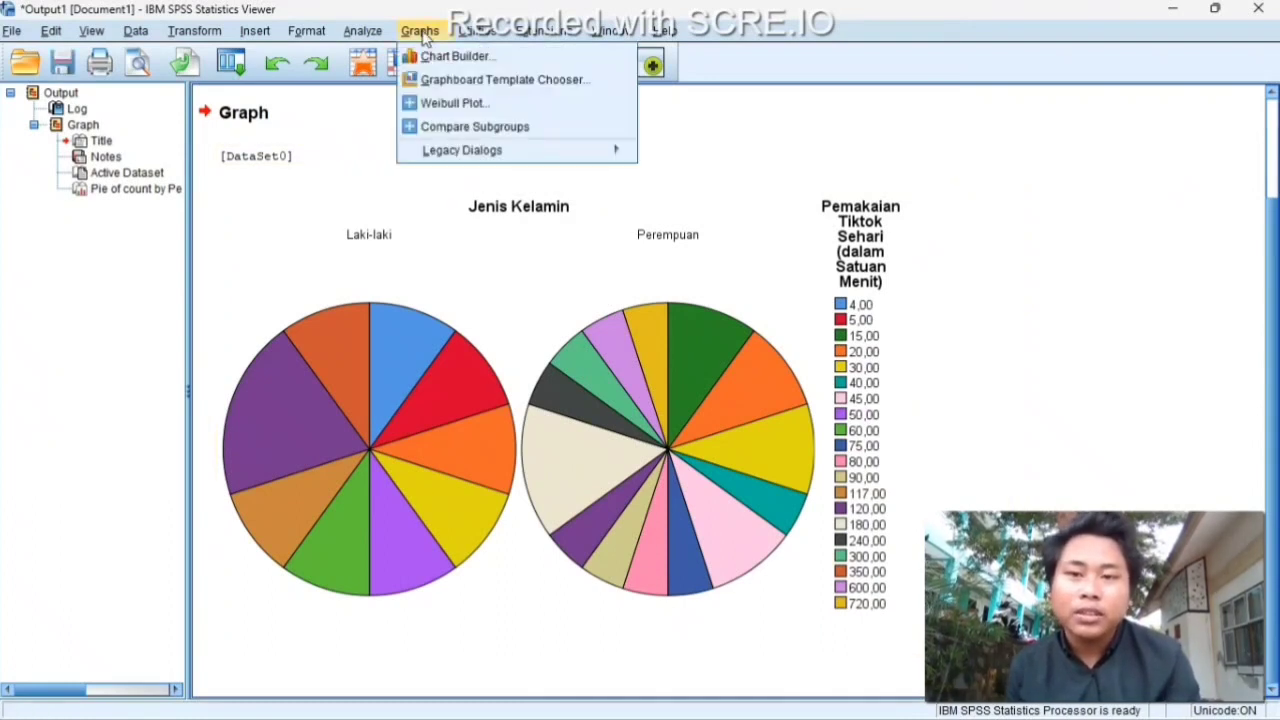
mouse_move(463, 147)
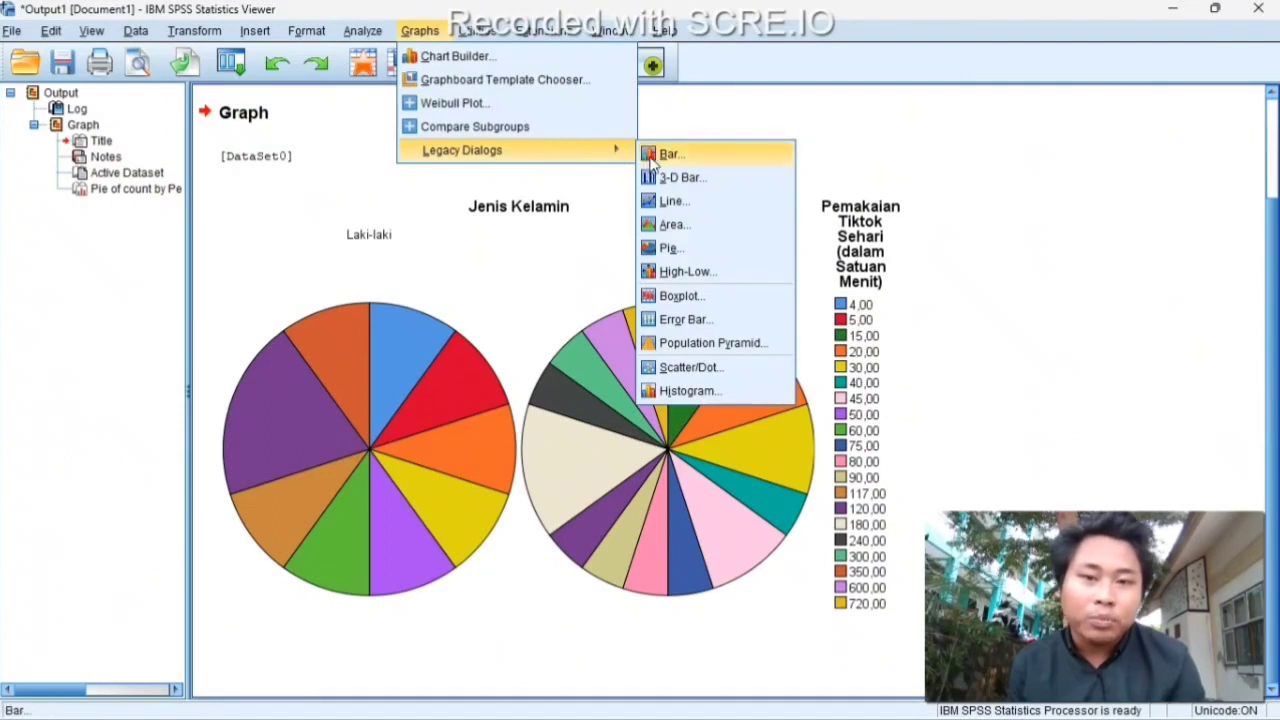
left_click(669, 154)
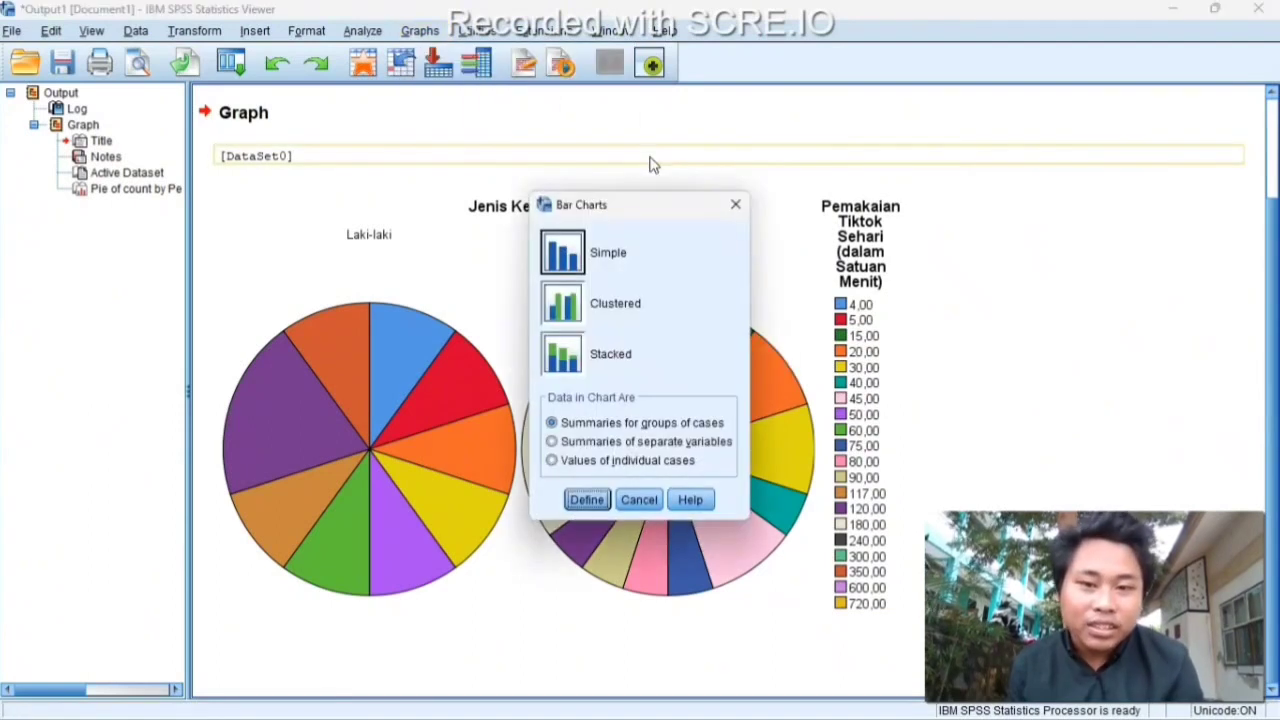
left_click(580, 305)
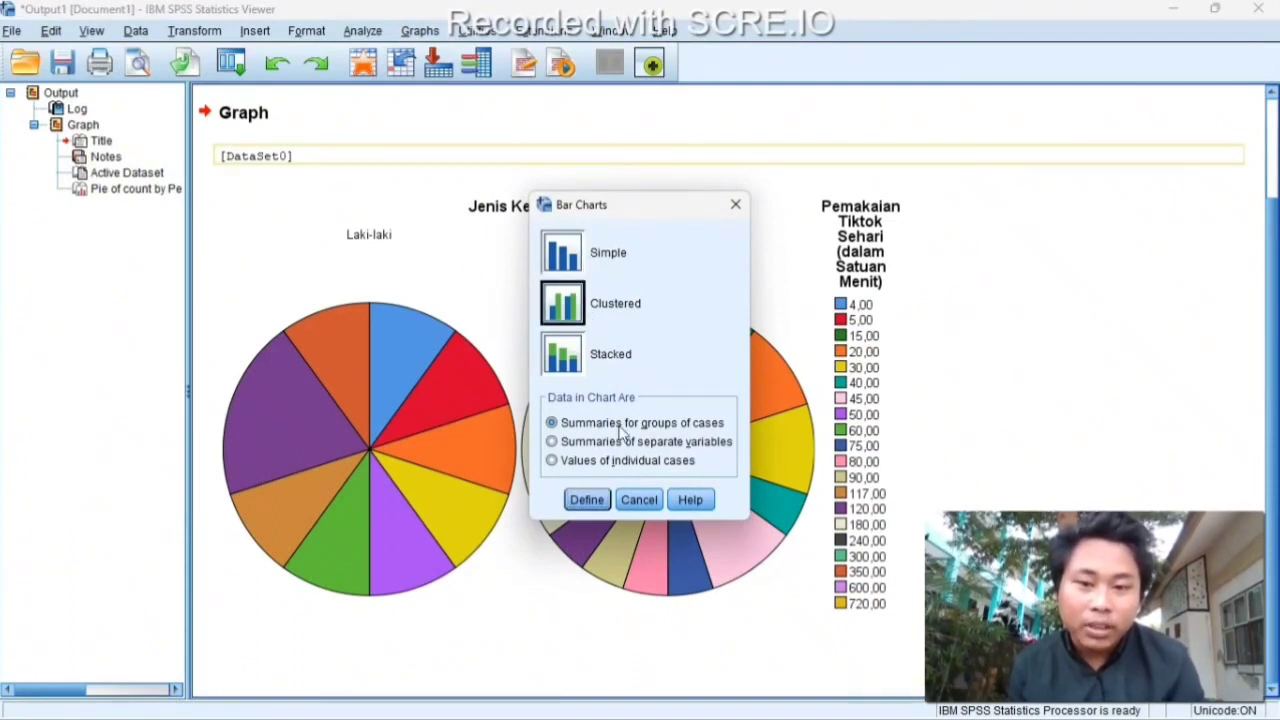
left_click(588, 500)
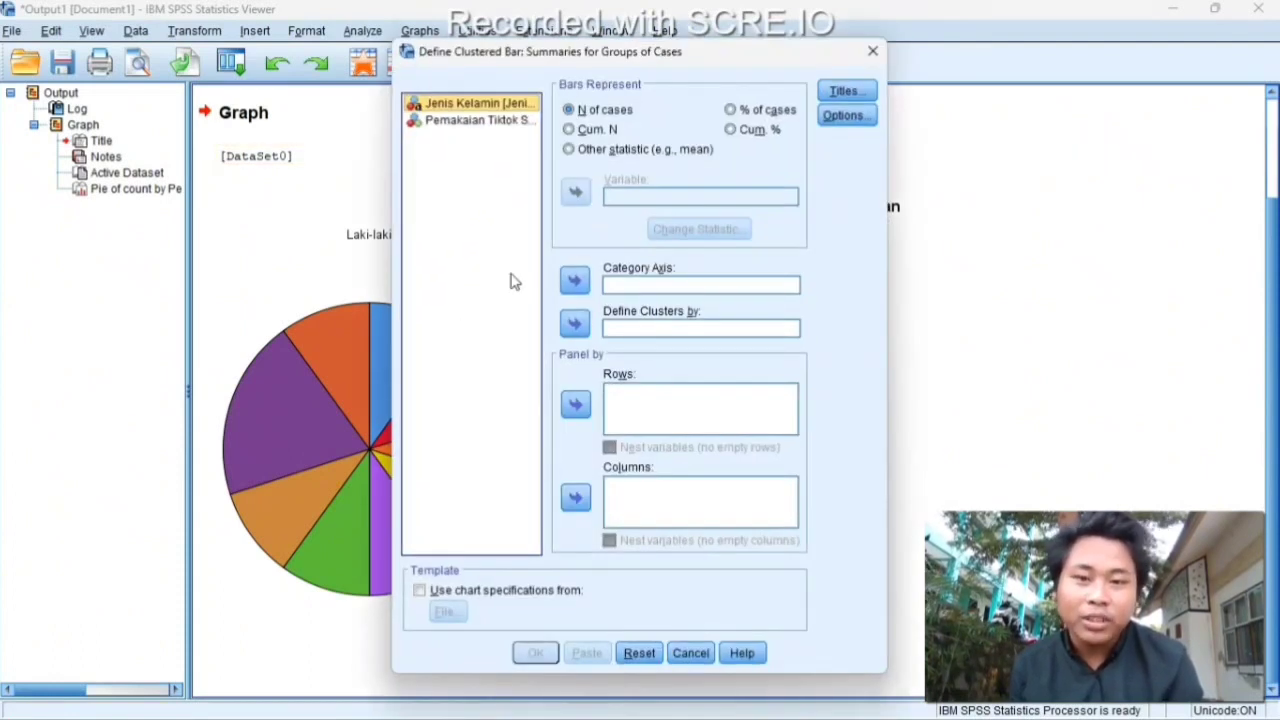
- Generate the clustered bar chart with Jenis Kelamin as category axis and clusters defined by Pemakaian Tiktok Sehari
left_click(576, 284)
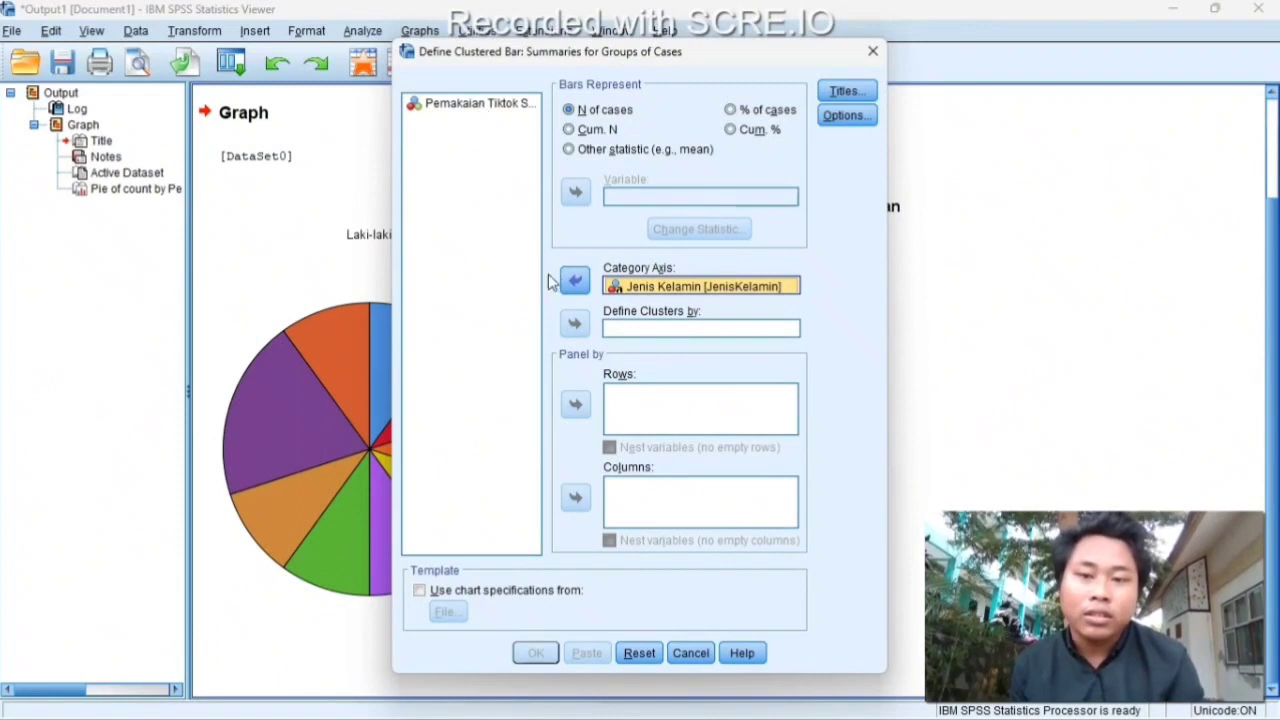
left_click(480, 105)
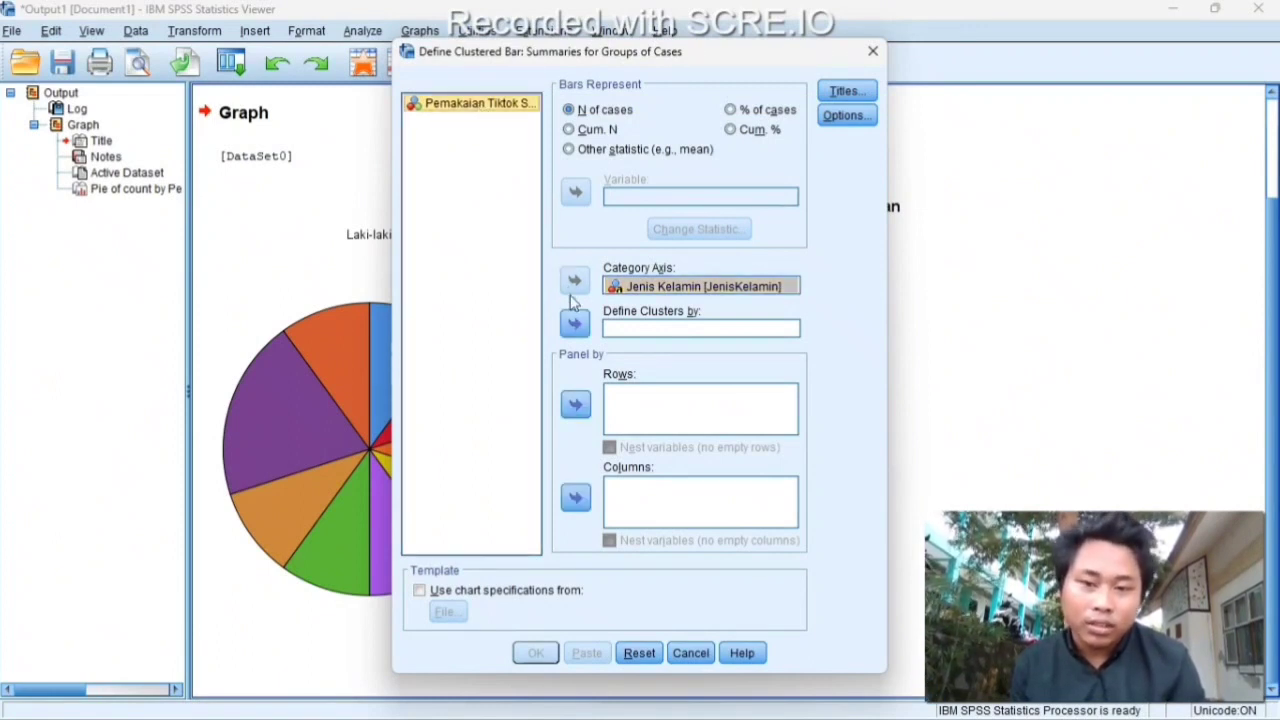
left_click(574, 320)
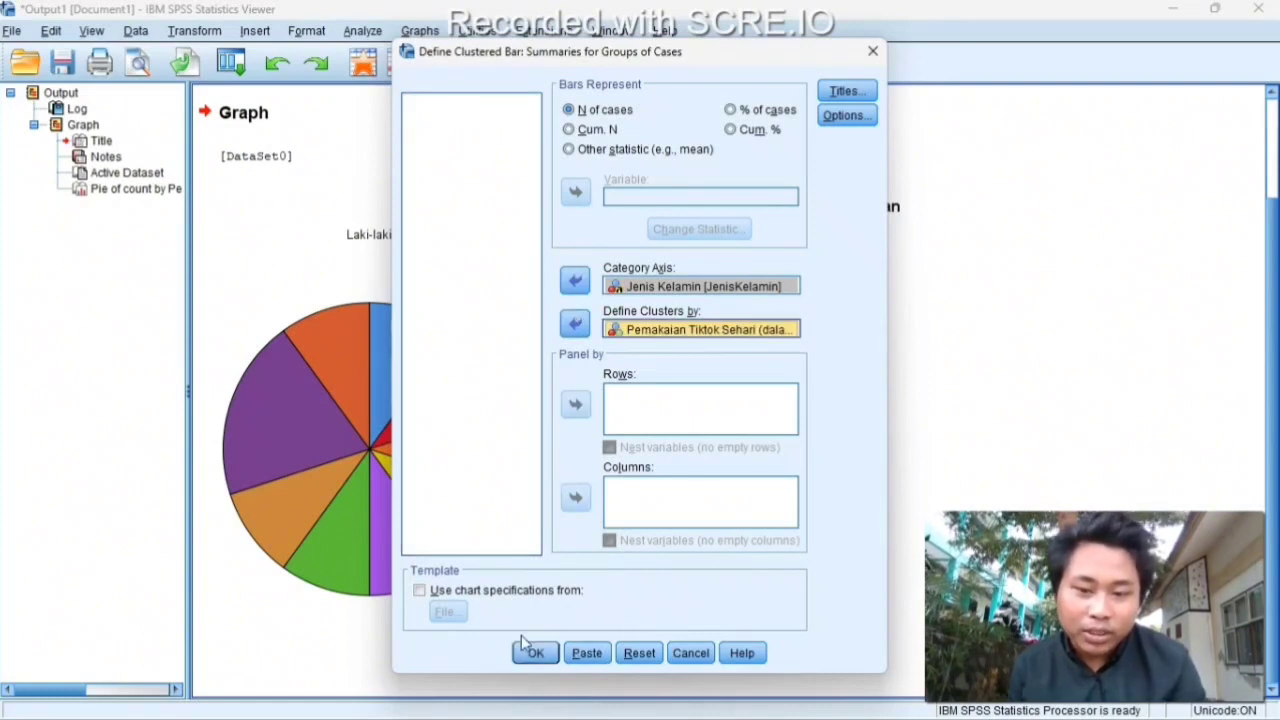
left_click(533, 653)
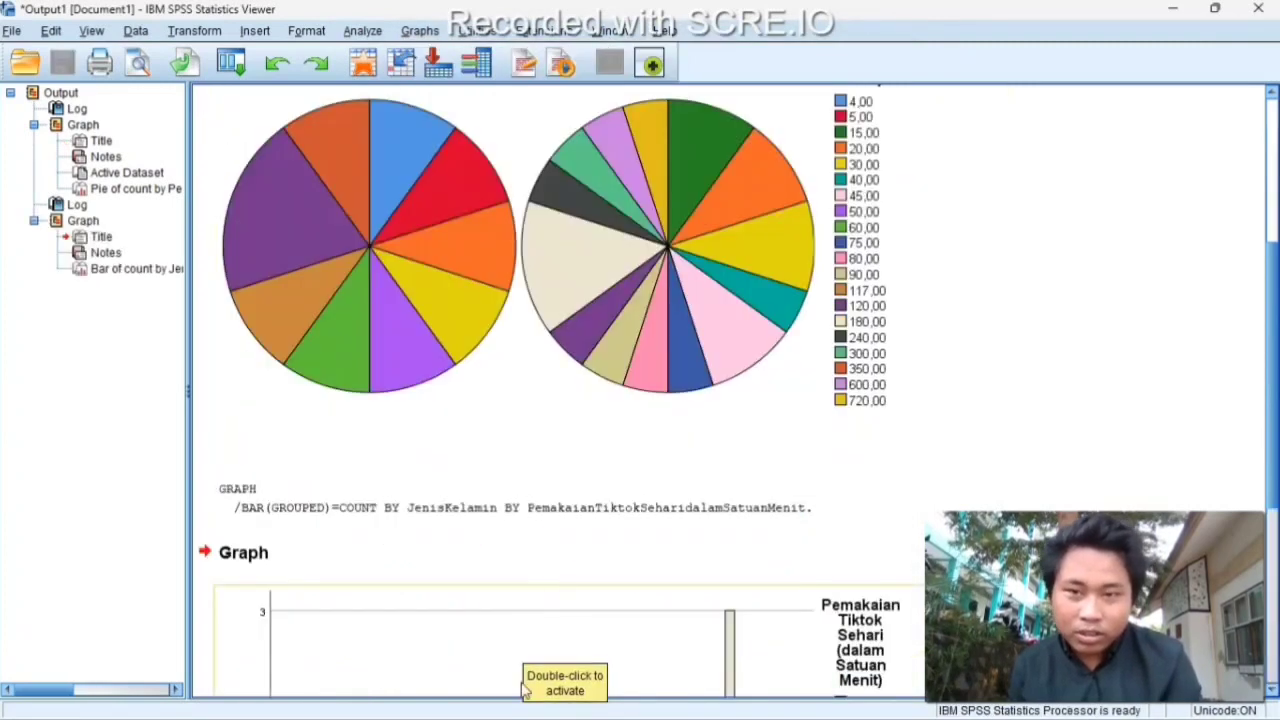
scroll(524, 688, "down", 3)
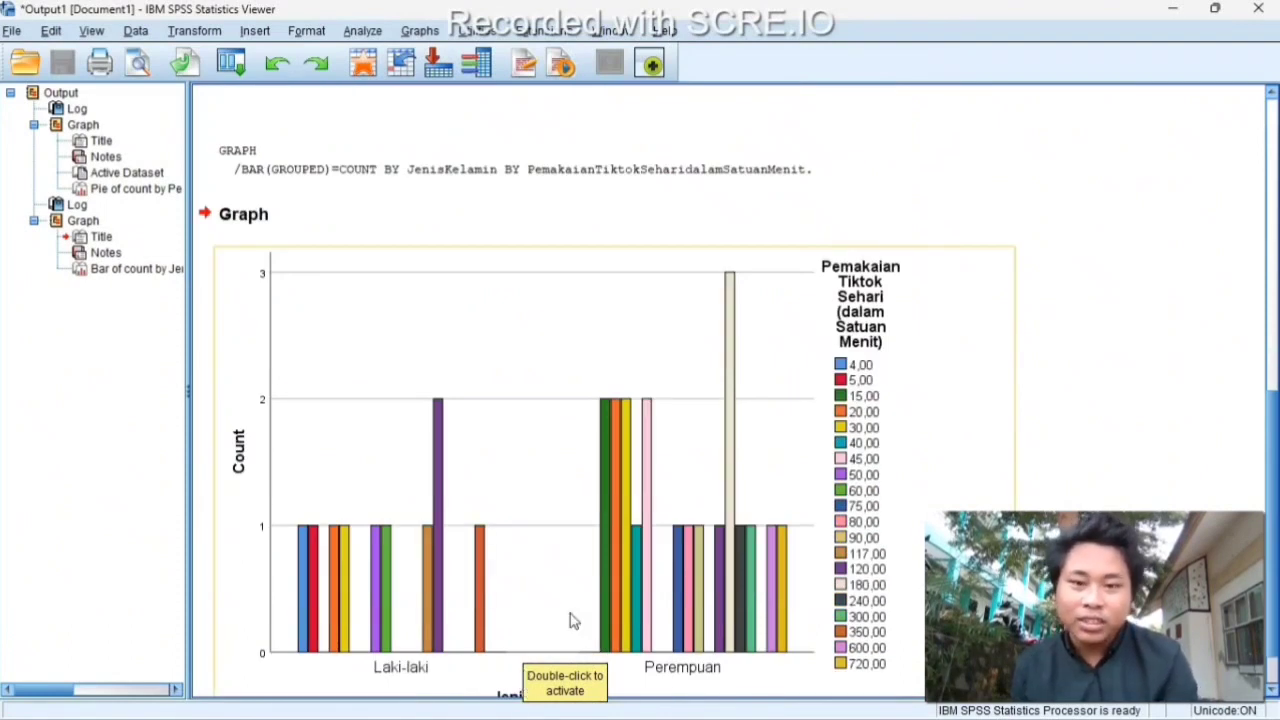
scroll(590, 487, "down", 1)
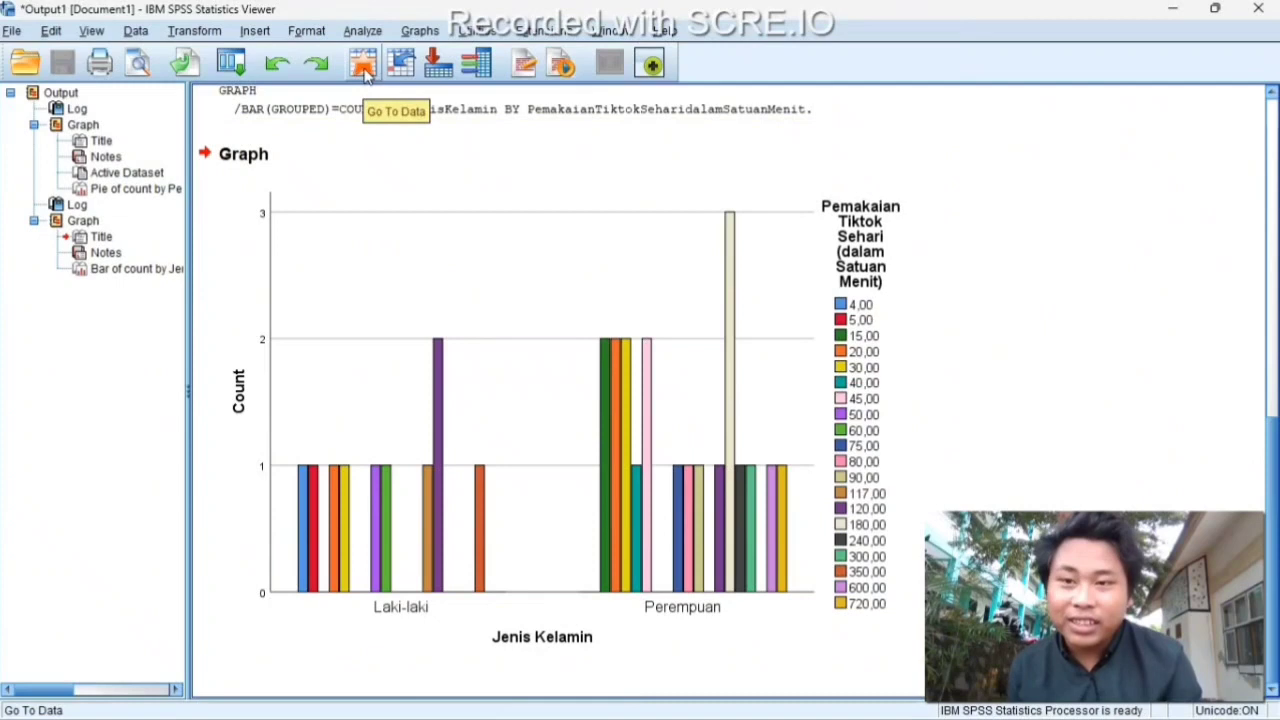
- Start a Frequencies analysis with Jenis Kelamin as the variable
left_click(362, 32)
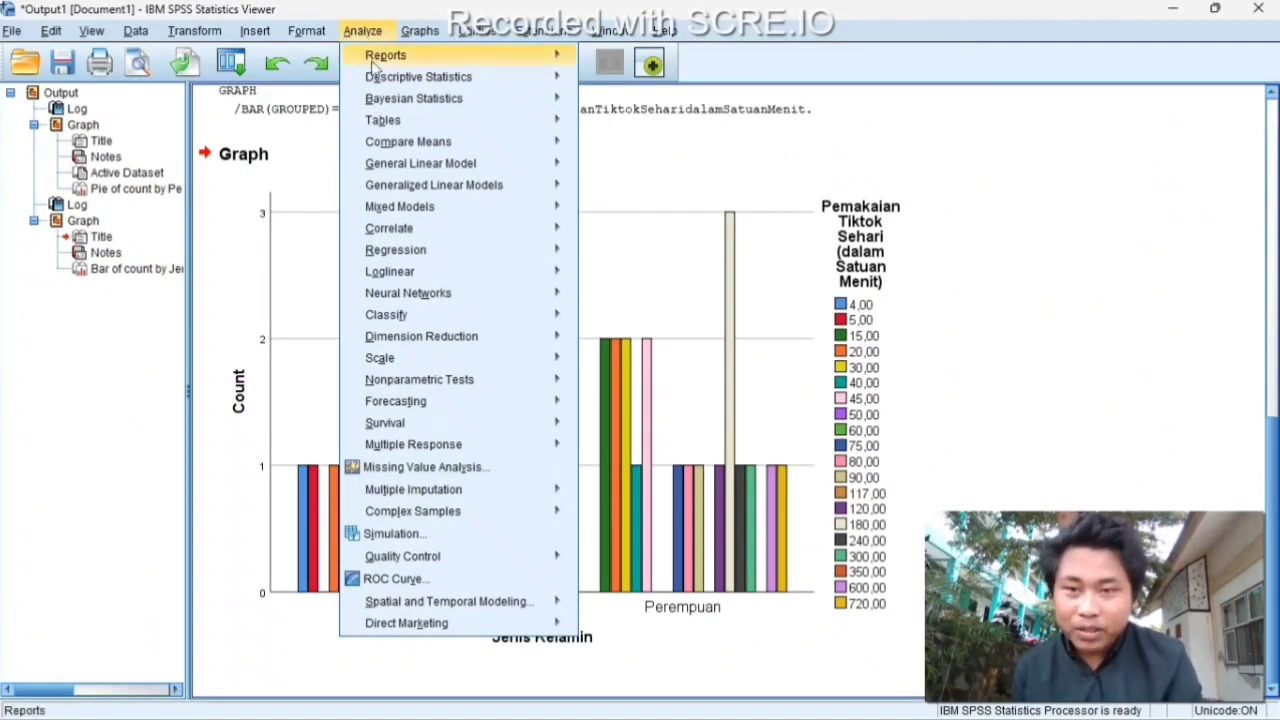
mouse_move(378, 82)
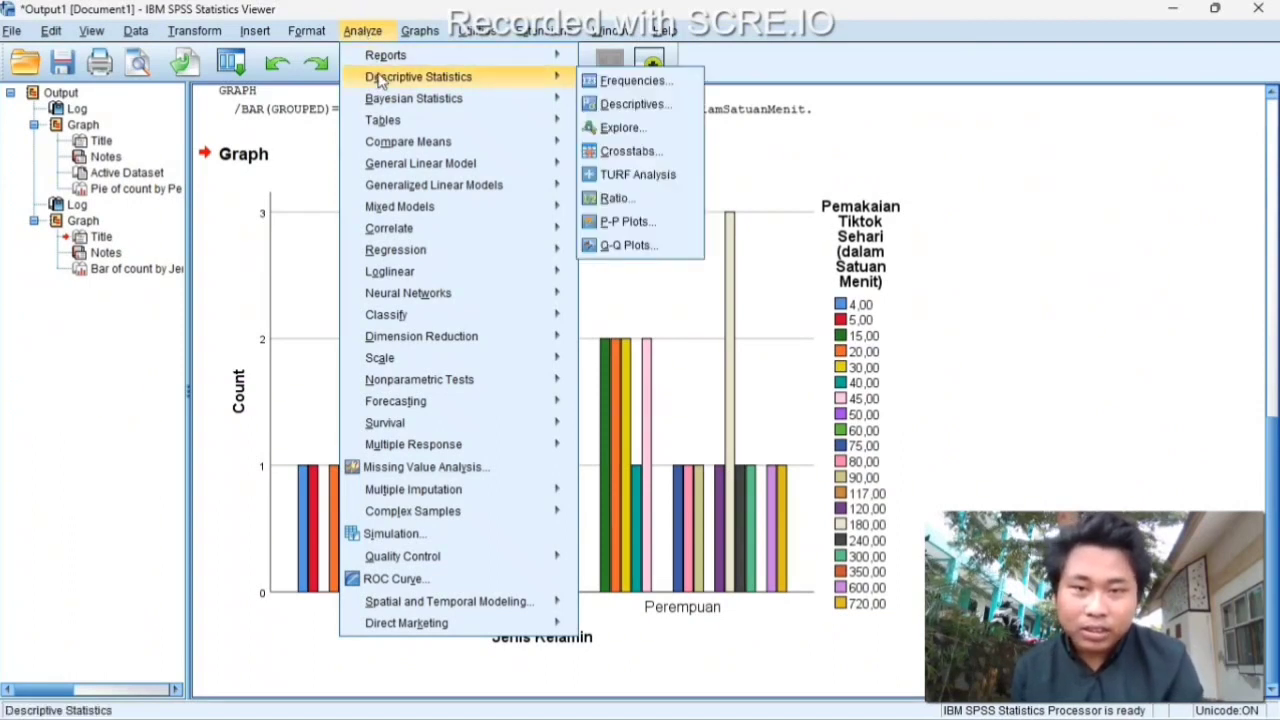
mouse_move(451, 64)
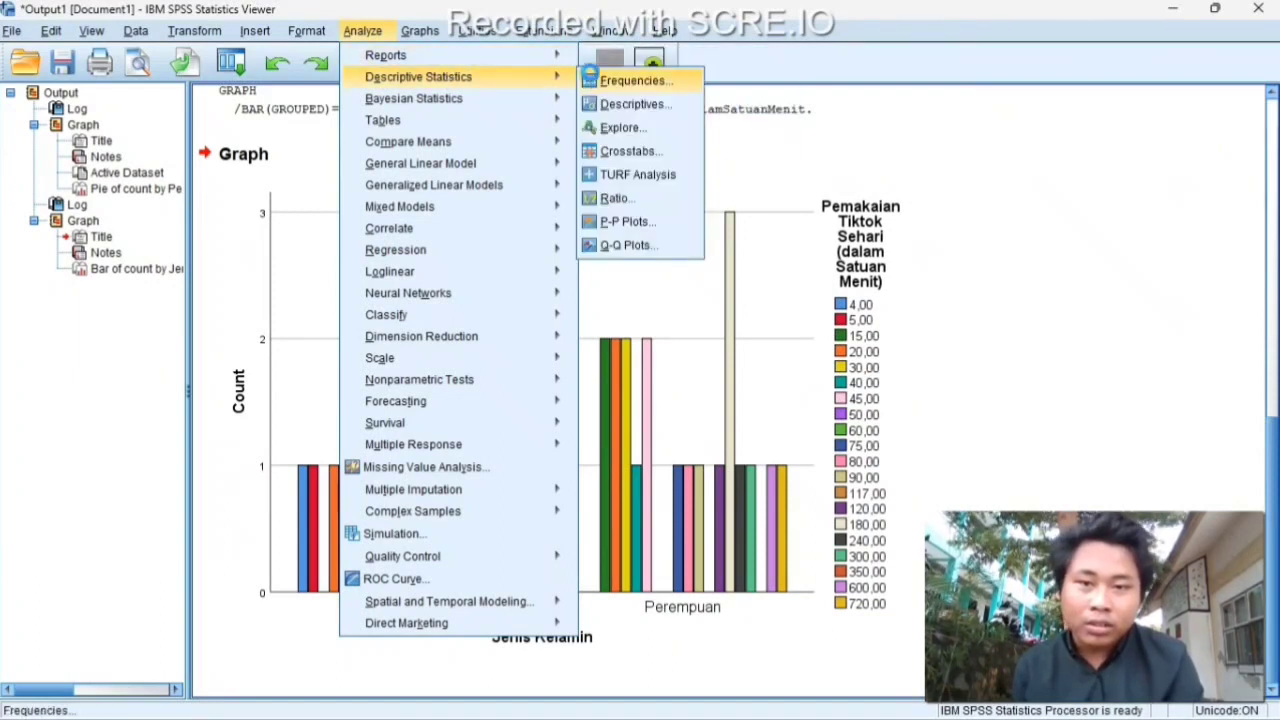
left_click(592, 80)
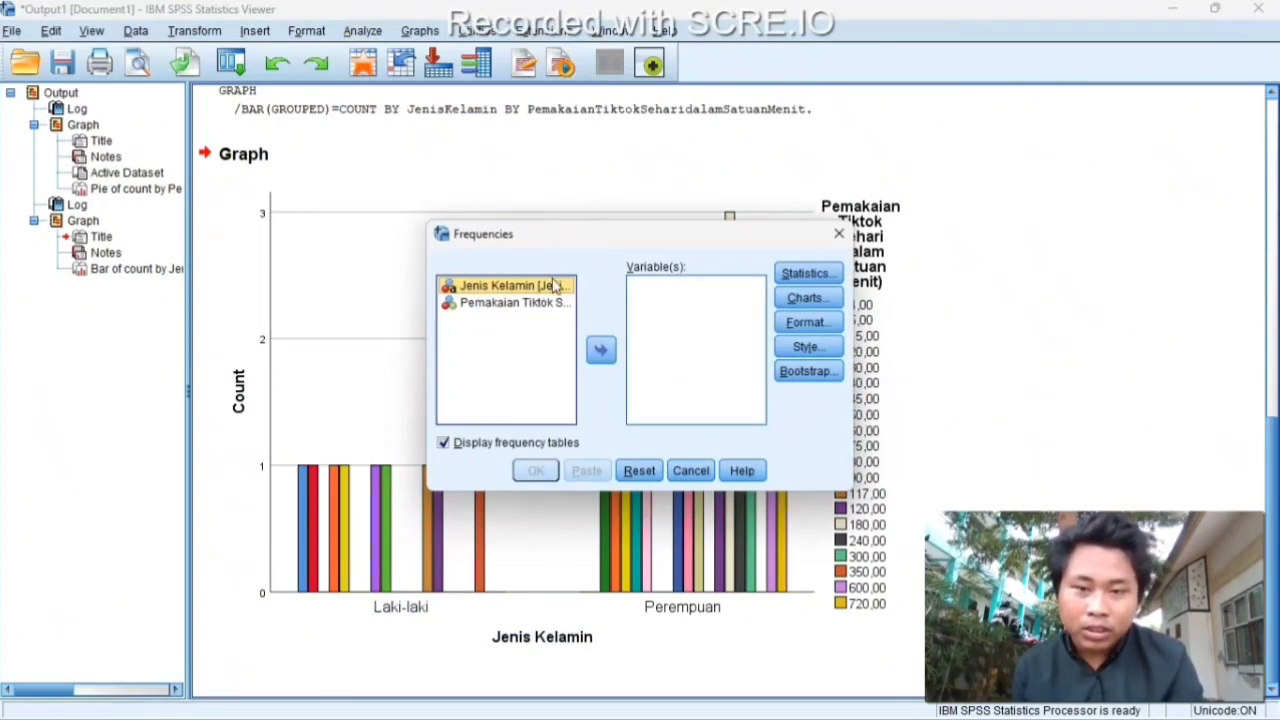
left_click(600, 352)
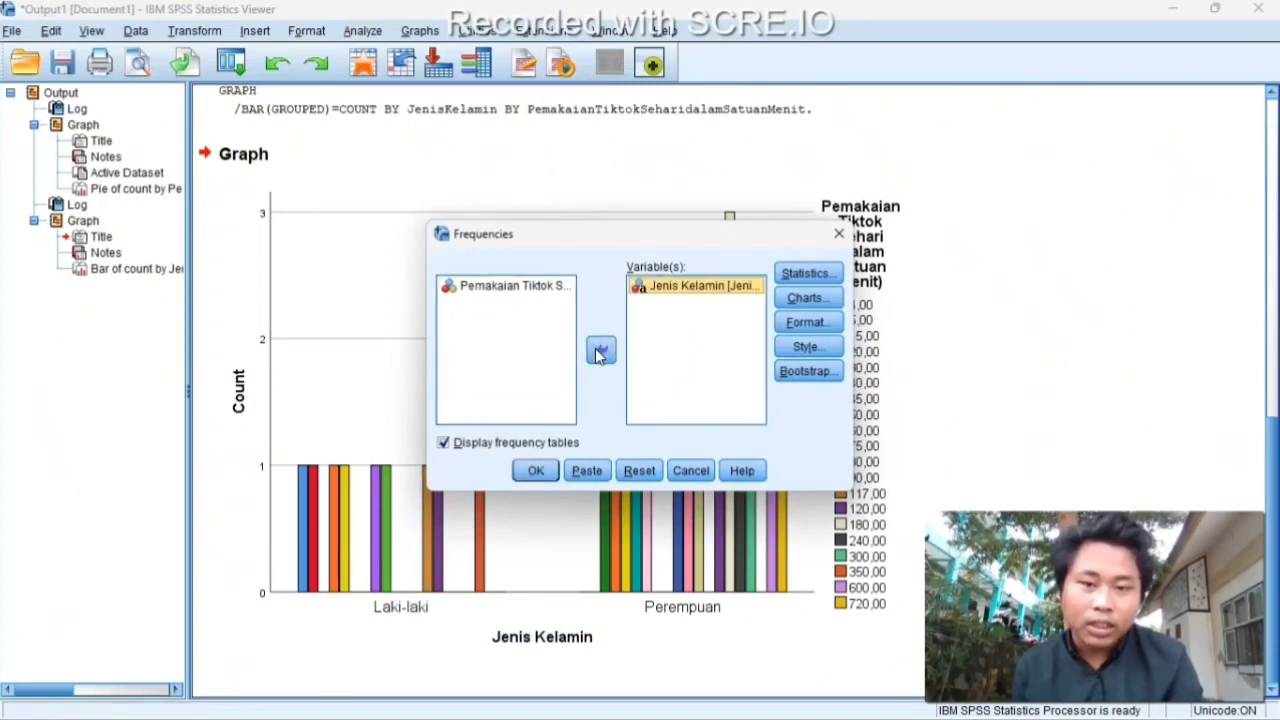
- Request the mean, median, mode and sum as central tendency statistics for the frequency analysis
left_click(806, 274)
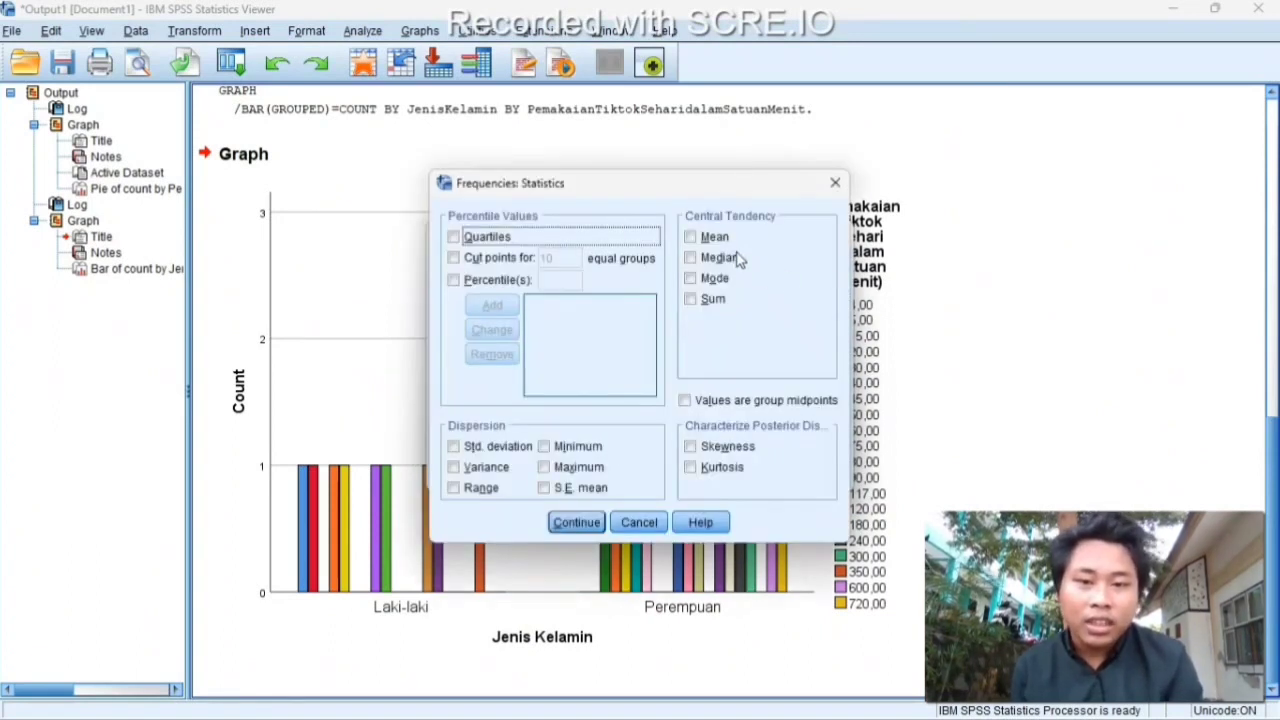
left_click(697, 238)
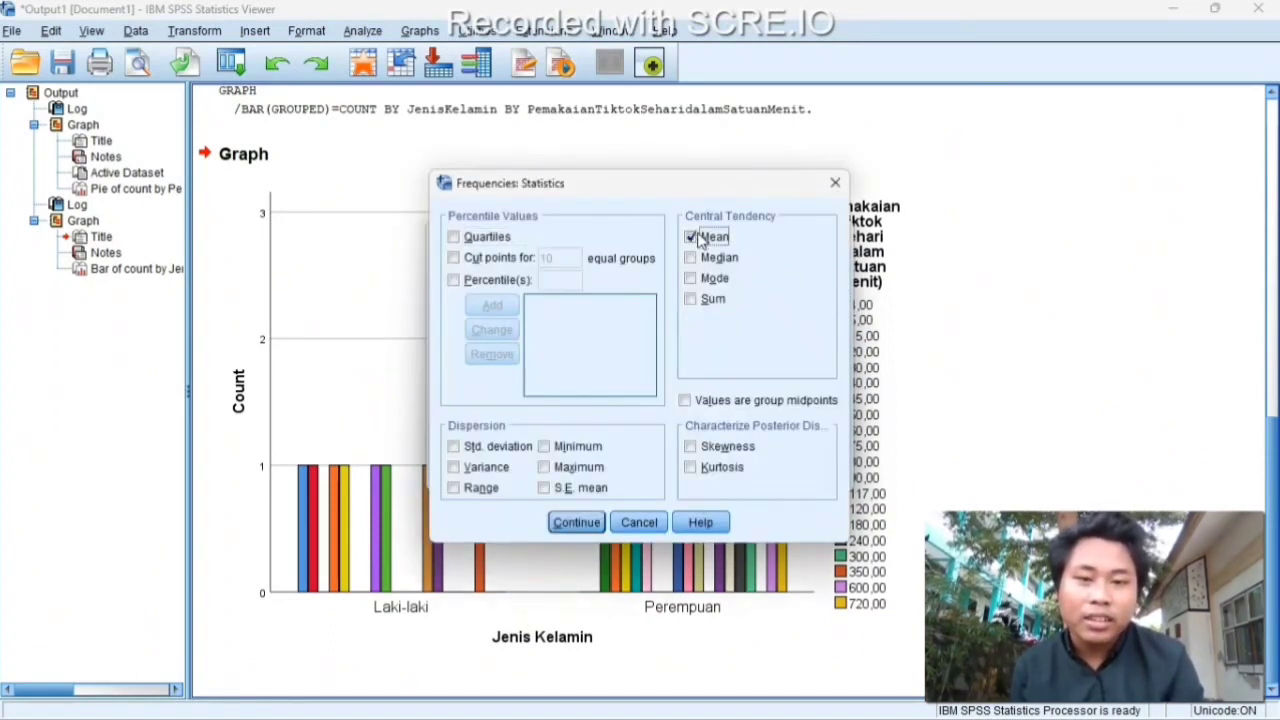
left_click(691, 258)
left_click(690, 279)
left_click(690, 299)
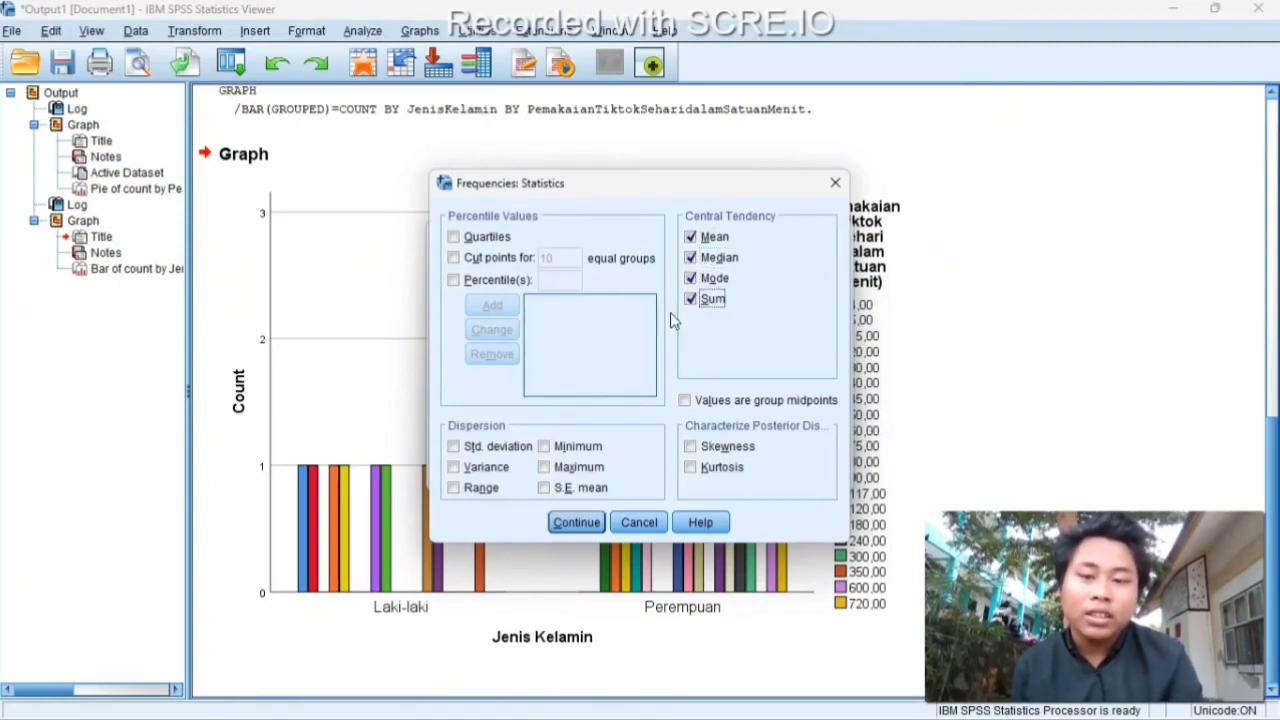
- Add standard deviation, variance, range, minimum, maximum and S.E. mean as dispersion statistics, and run the frequency analysis
left_click(455, 447)
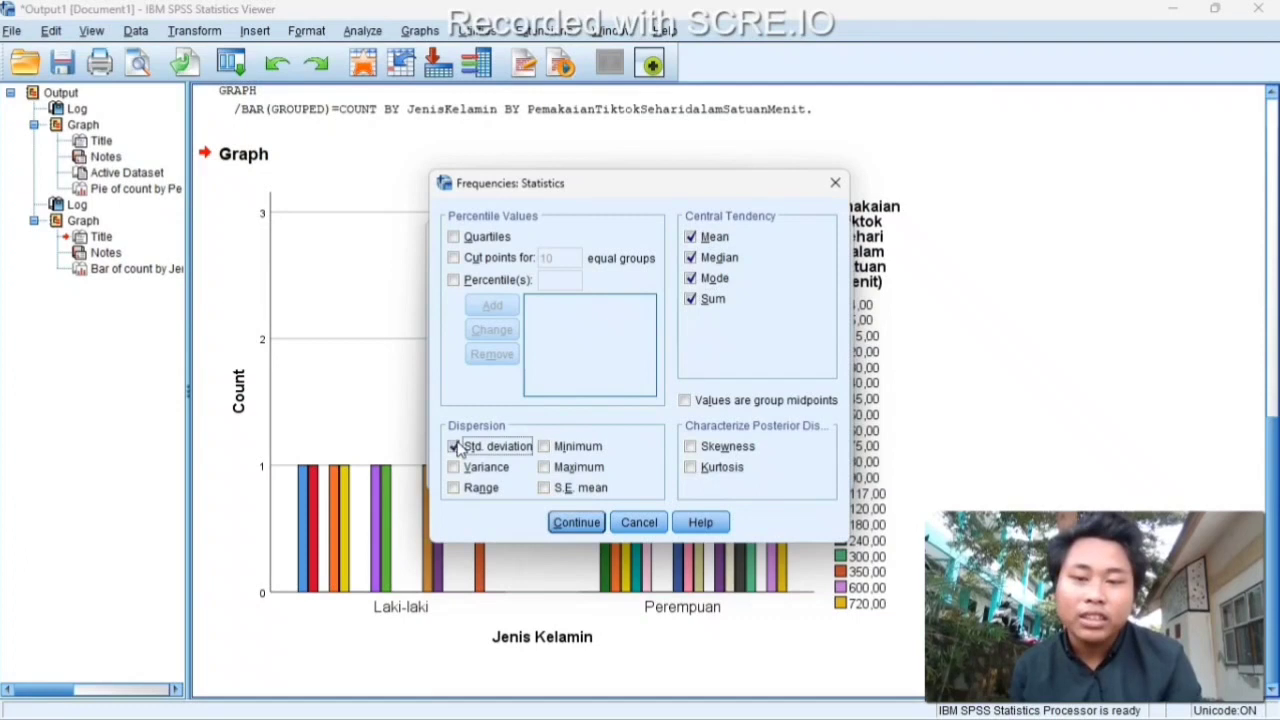
left_click(454, 467)
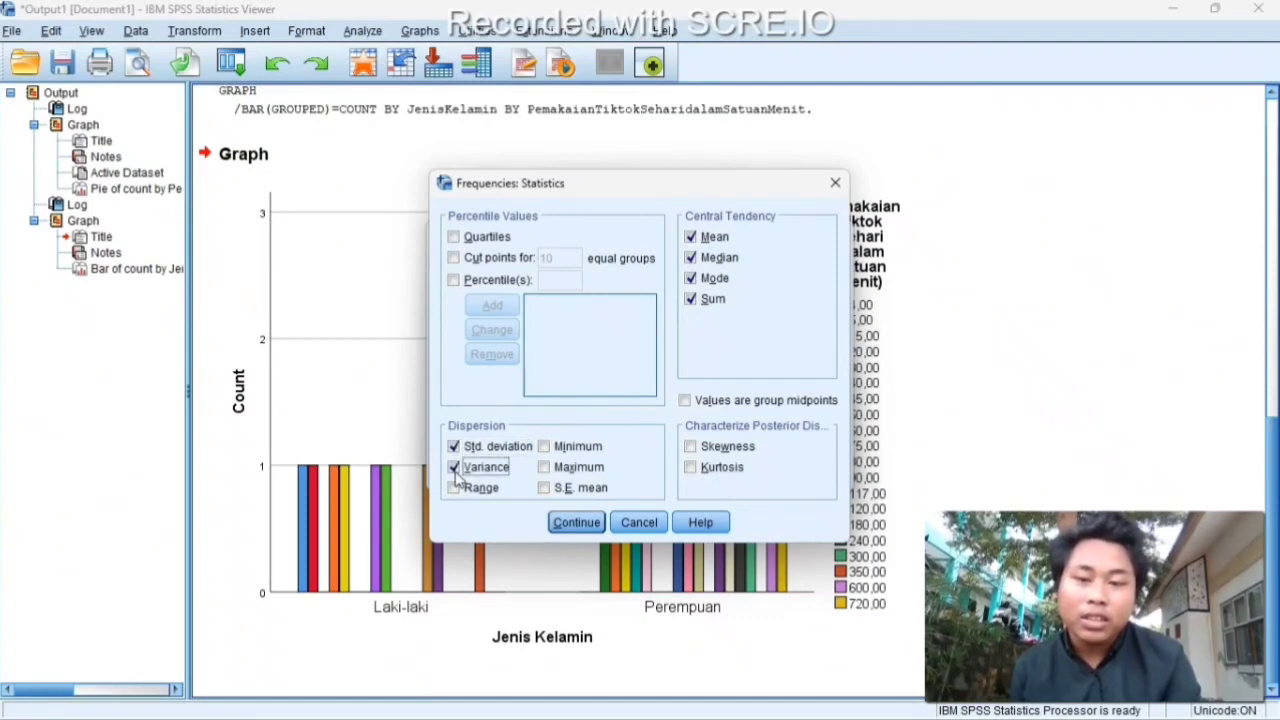
left_click(454, 488)
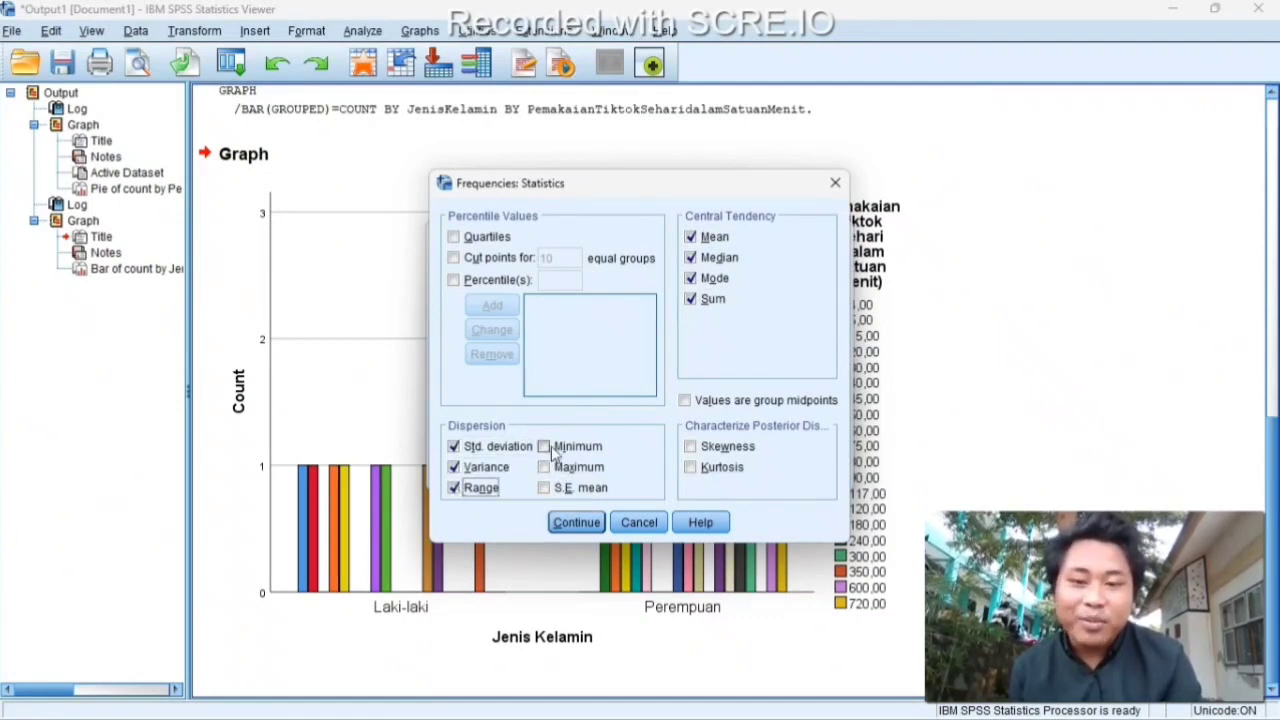
left_click(544, 446)
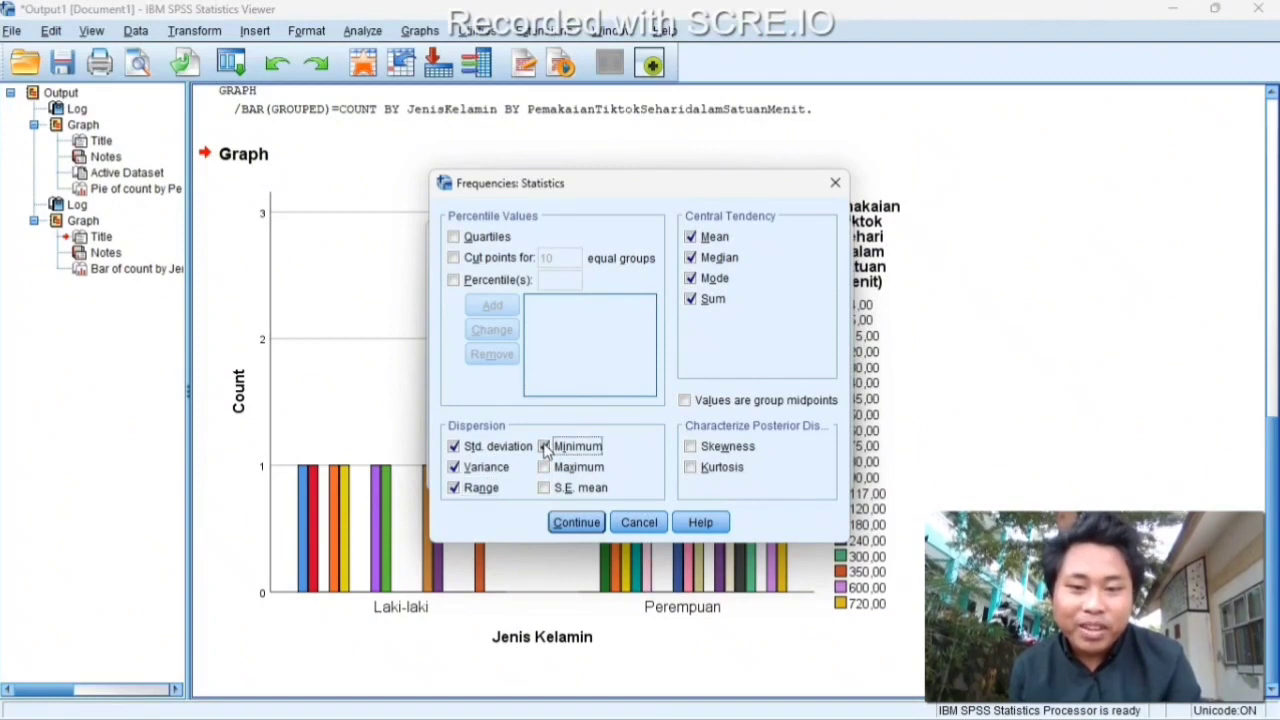
left_click(544, 467)
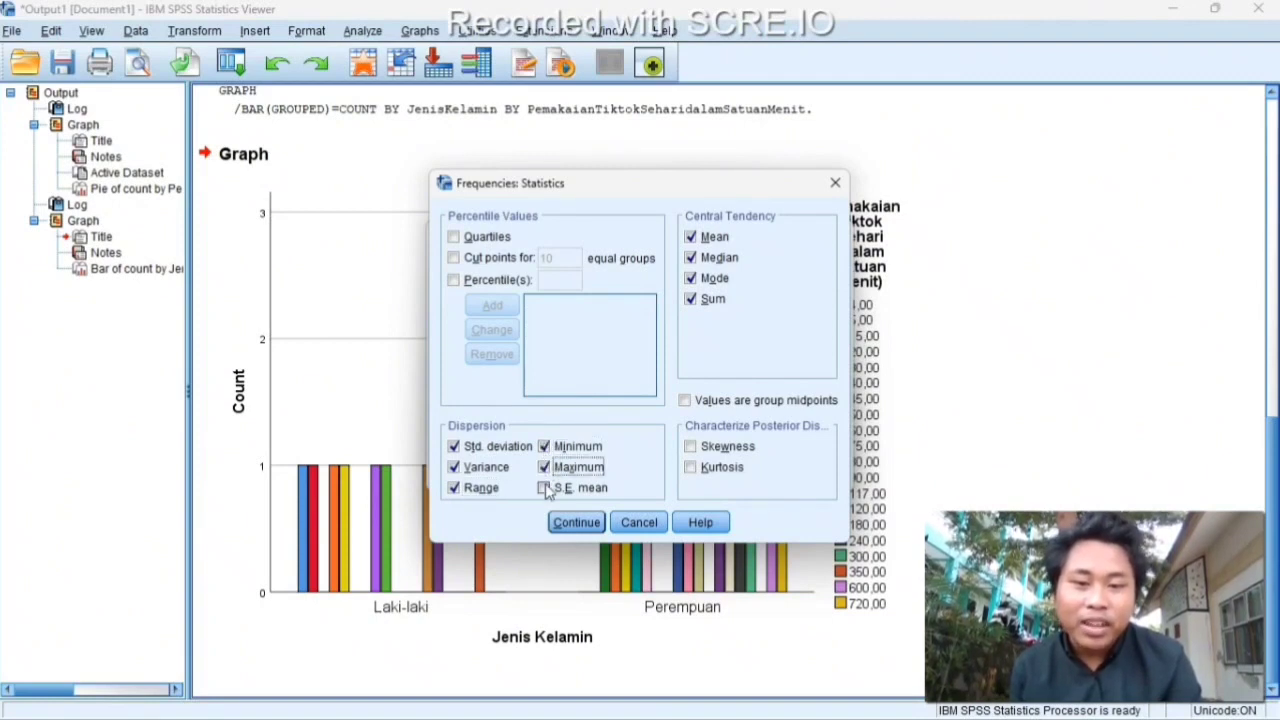
left_click(544, 488)
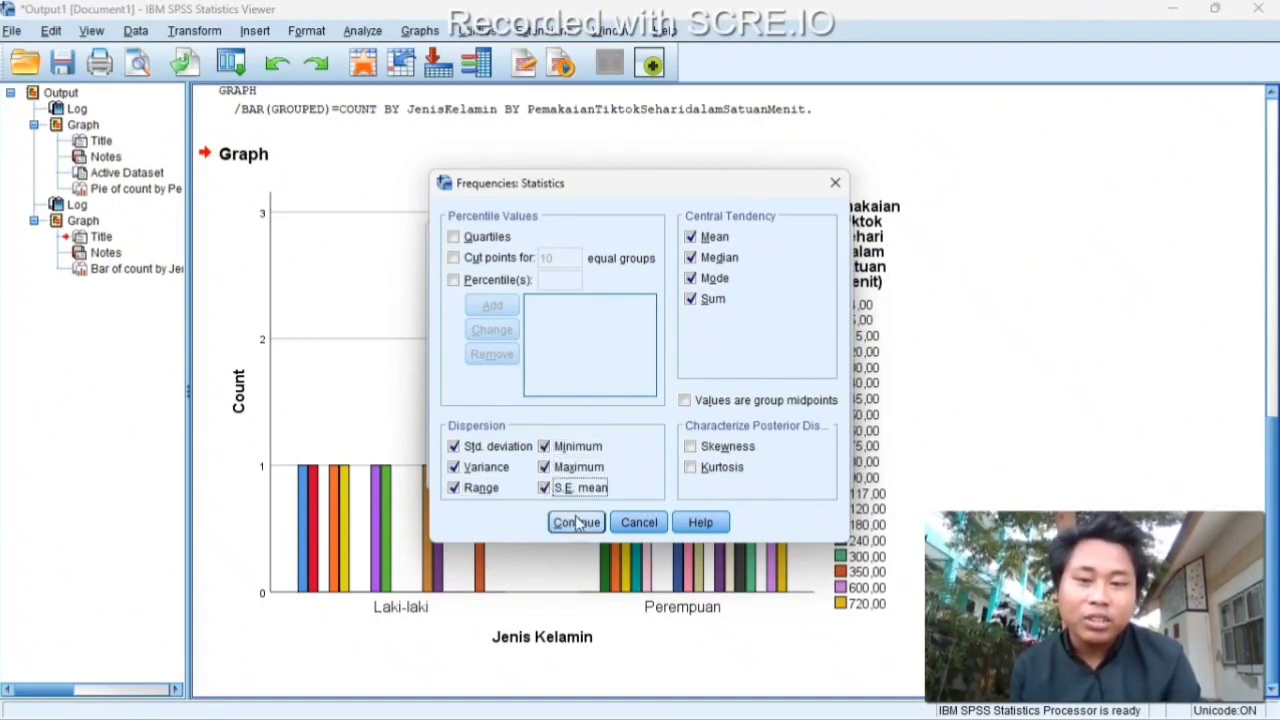
left_click(577, 523)
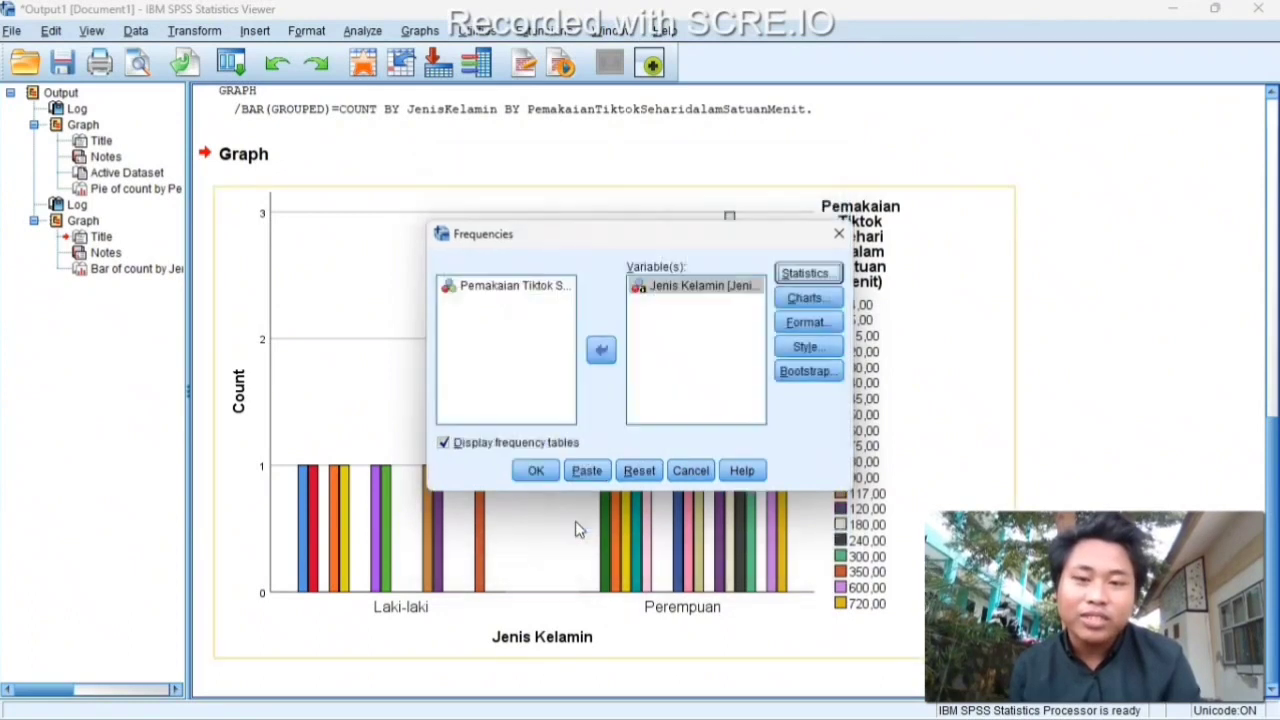
left_click(536, 471)
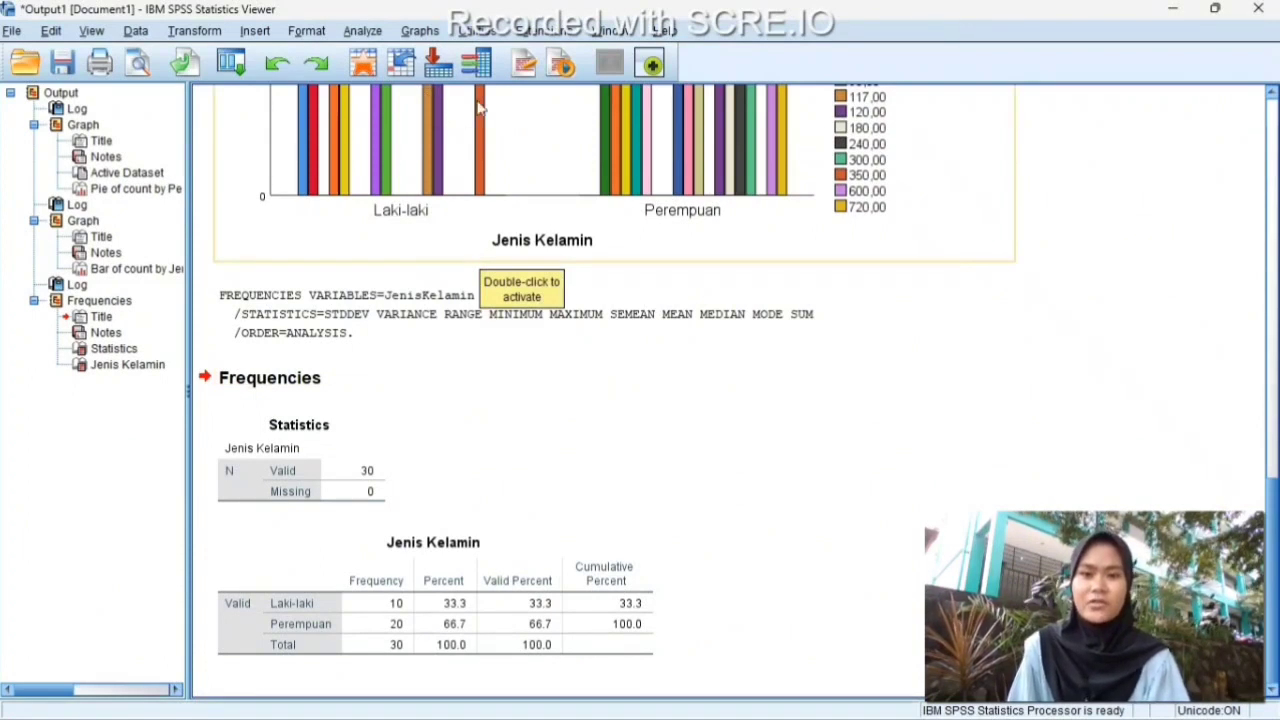
- Set up another Frequencies analysis, replacing Jenis Kelamin with Pemakaian Tiktok Sehari as the variable
left_click(362, 31)
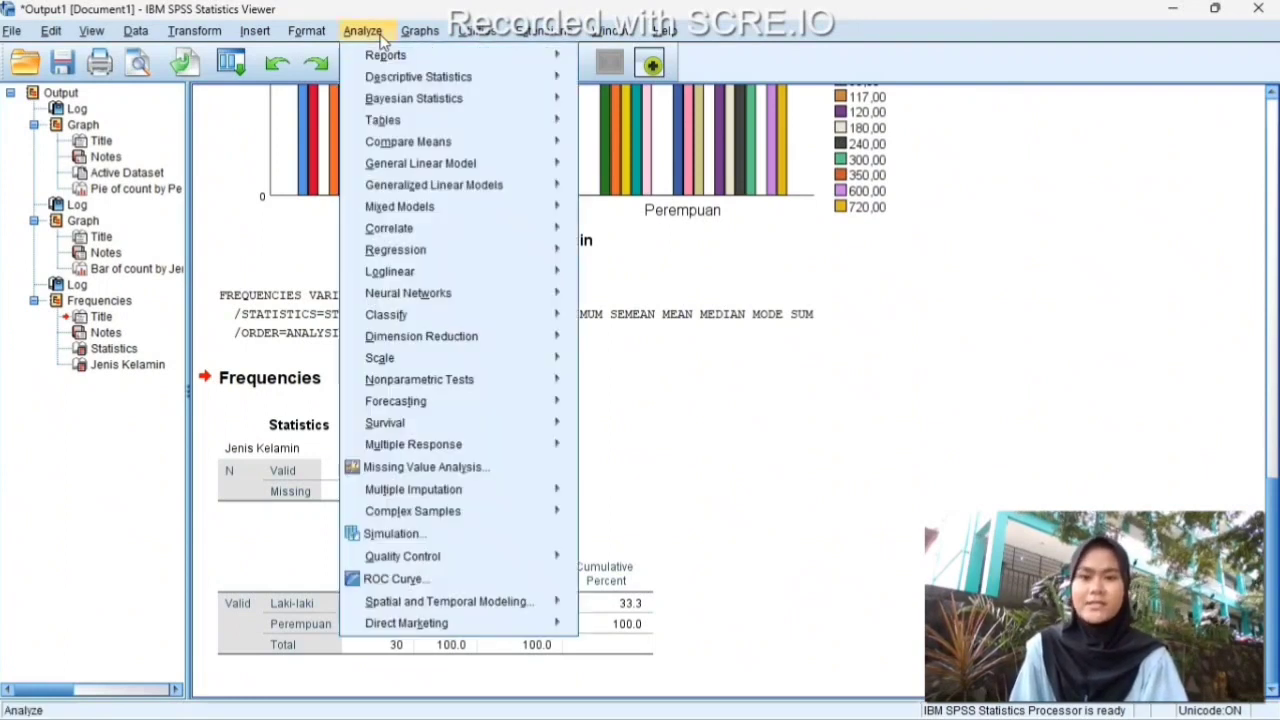
mouse_move(440, 77)
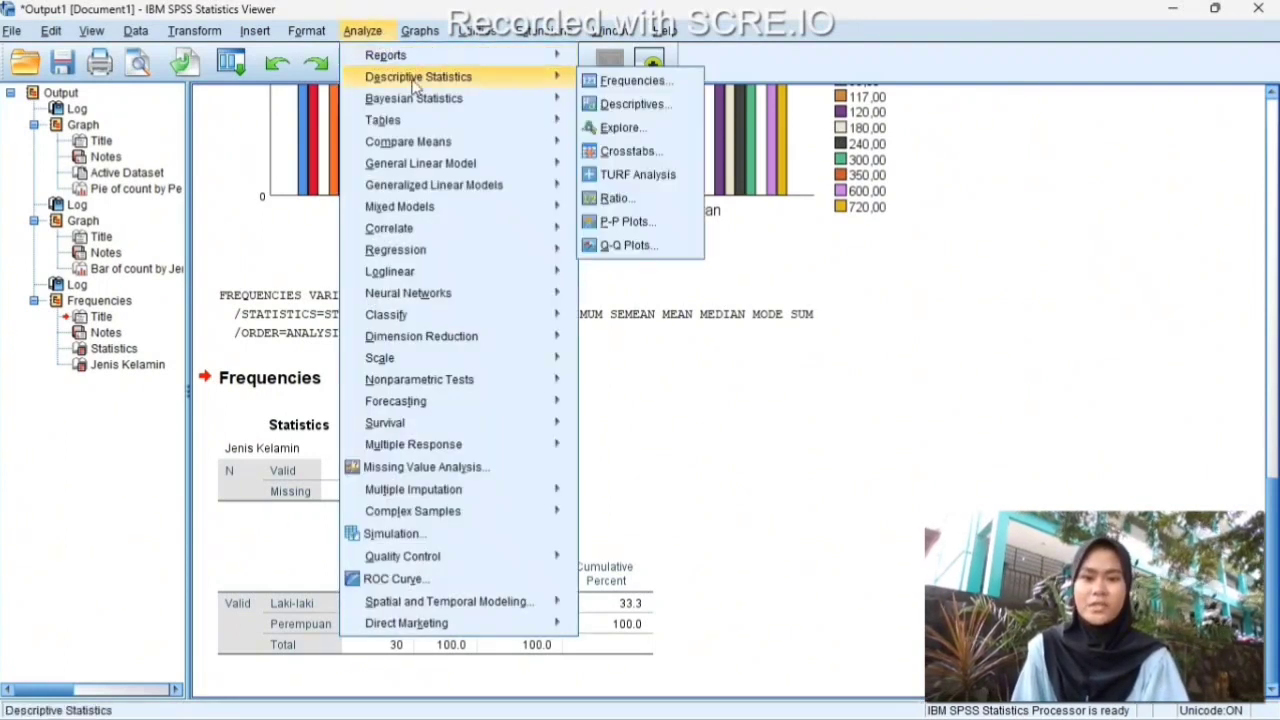
left_click(606, 87)
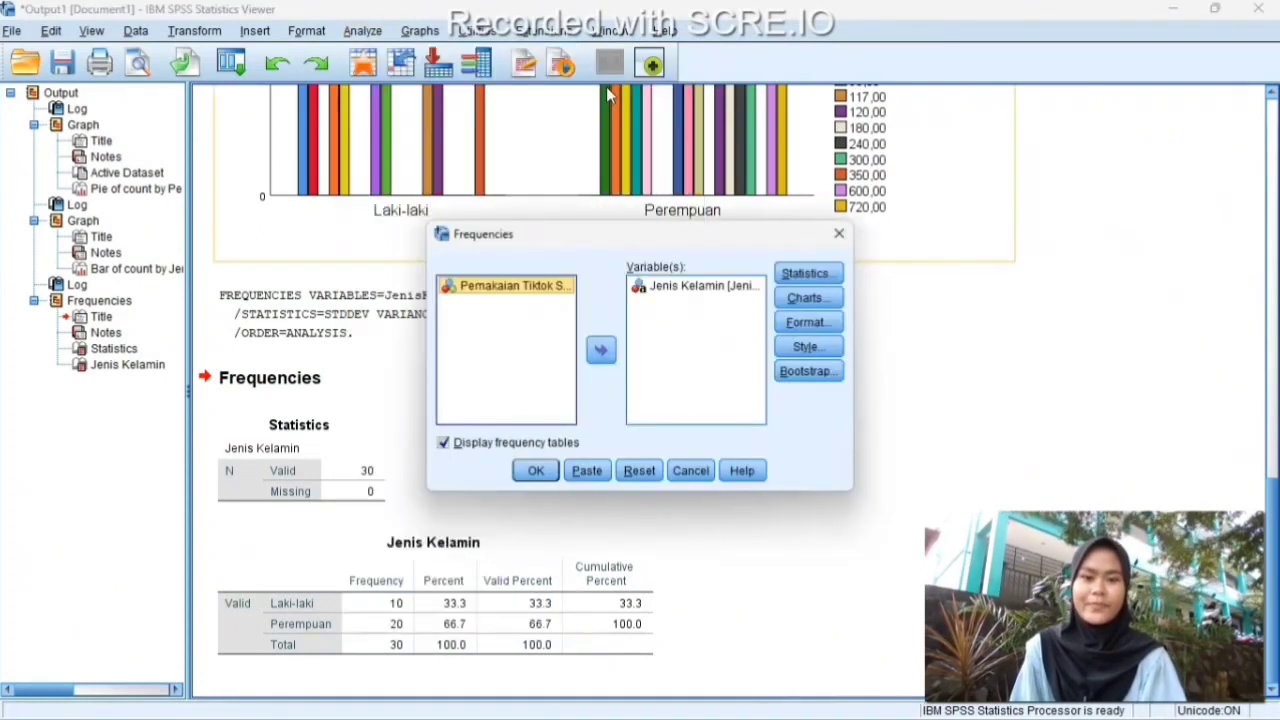
left_click(685, 290)
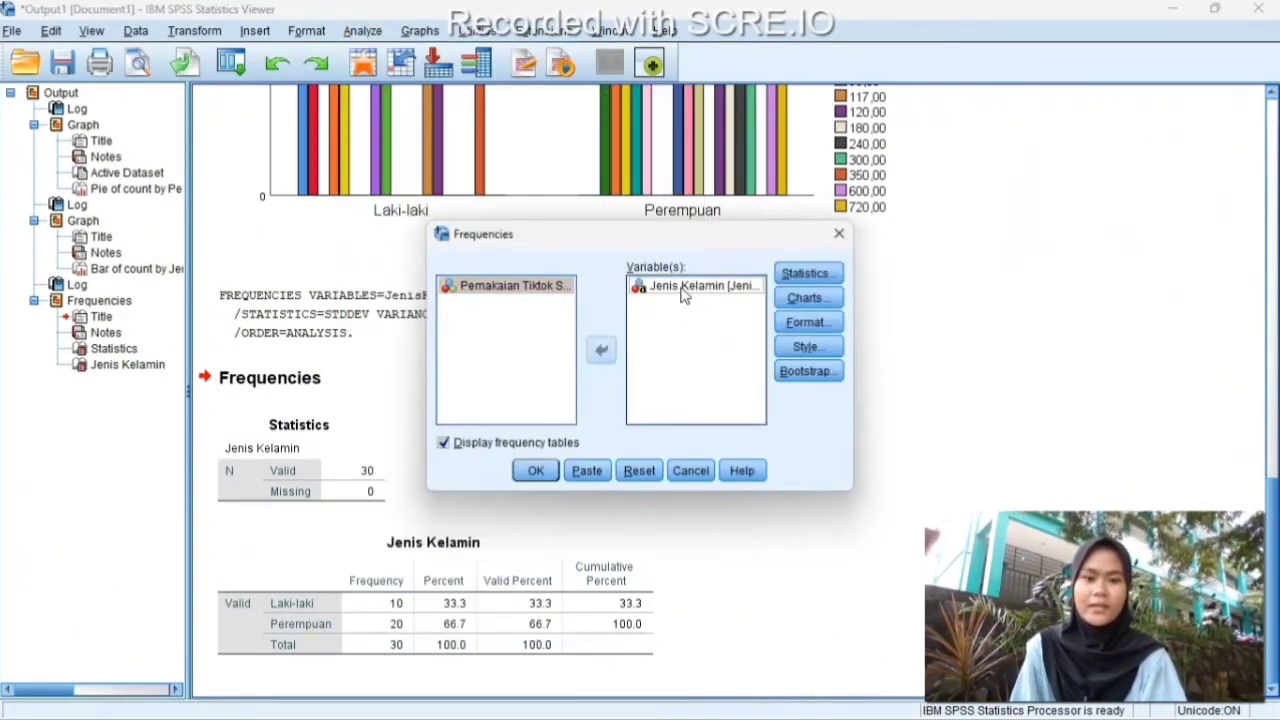
left_click(600, 349)
left_click(541, 302)
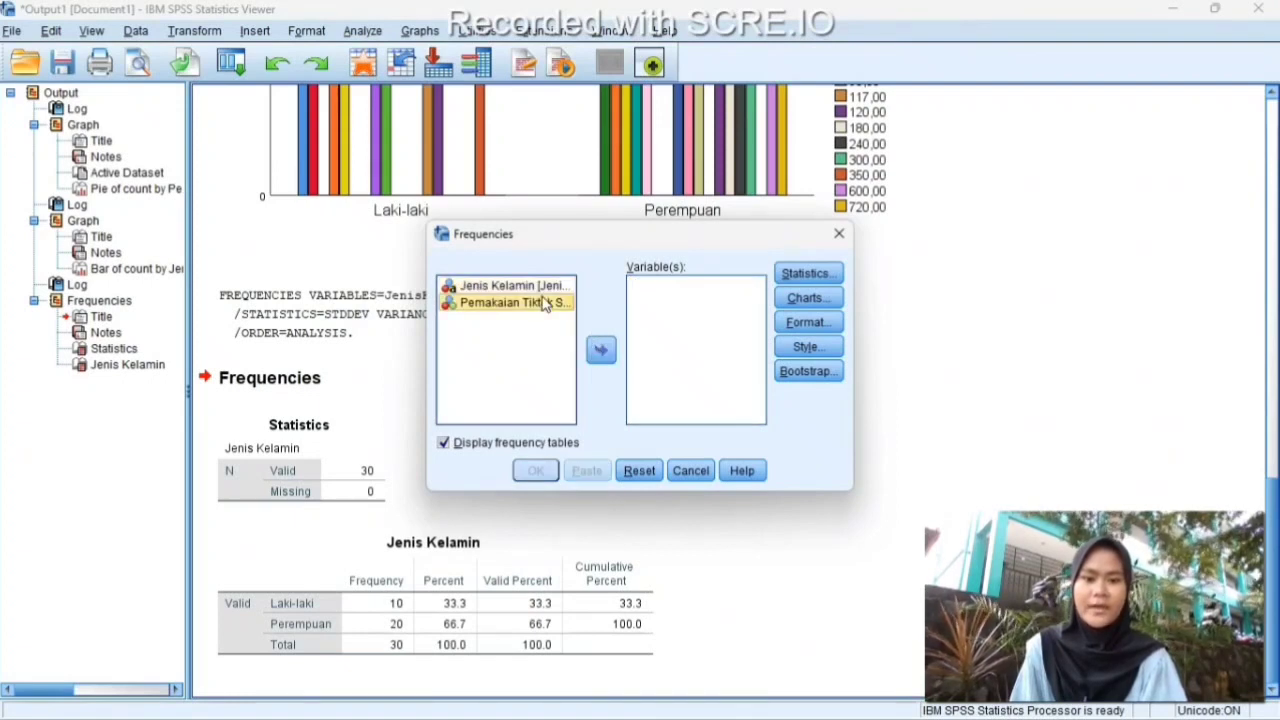
left_click(600, 349)
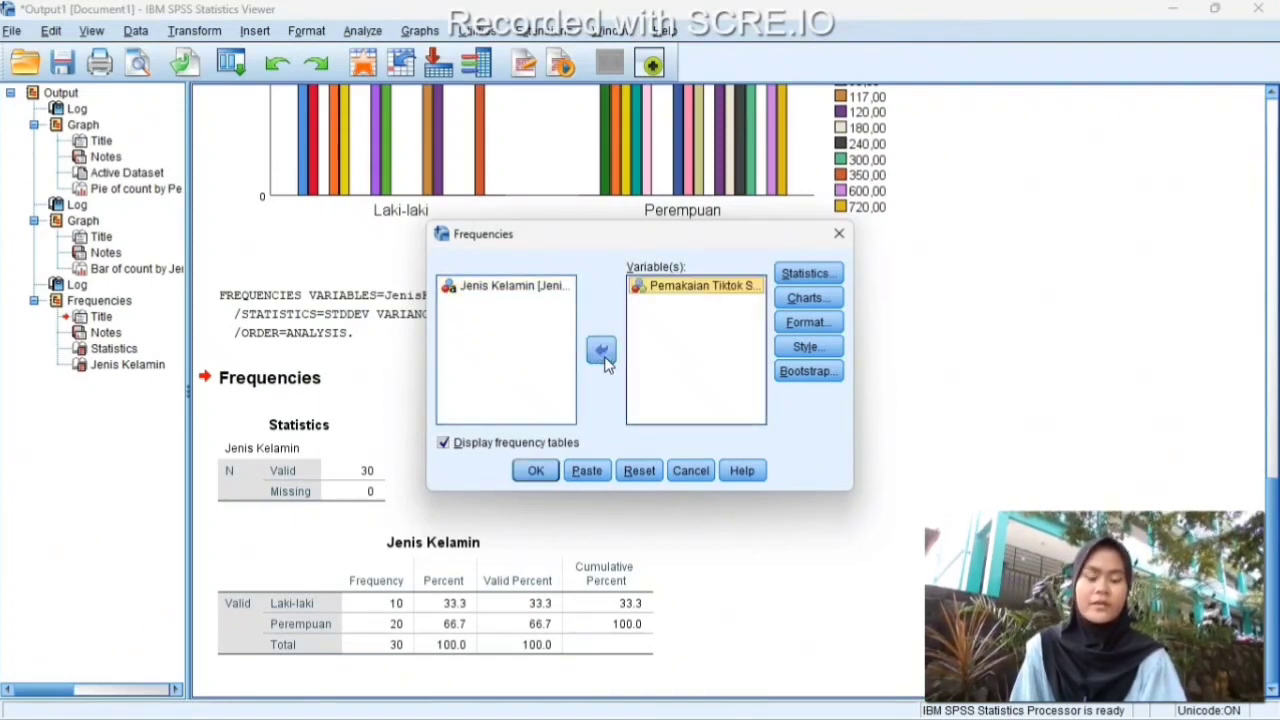
- Check the selected statistics for Pemakaian Tiktok Sehari and run its frequency analysis
left_click(805, 273)
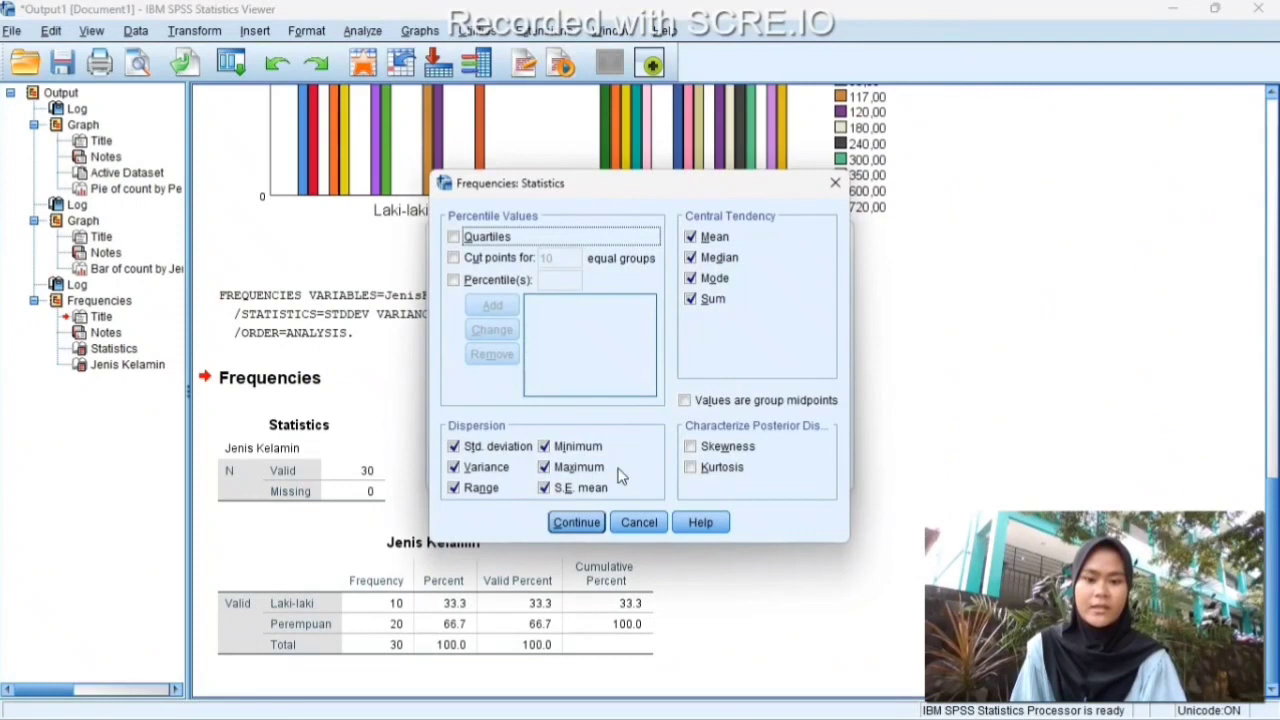
left_click(576, 518)
left_click(533, 476)
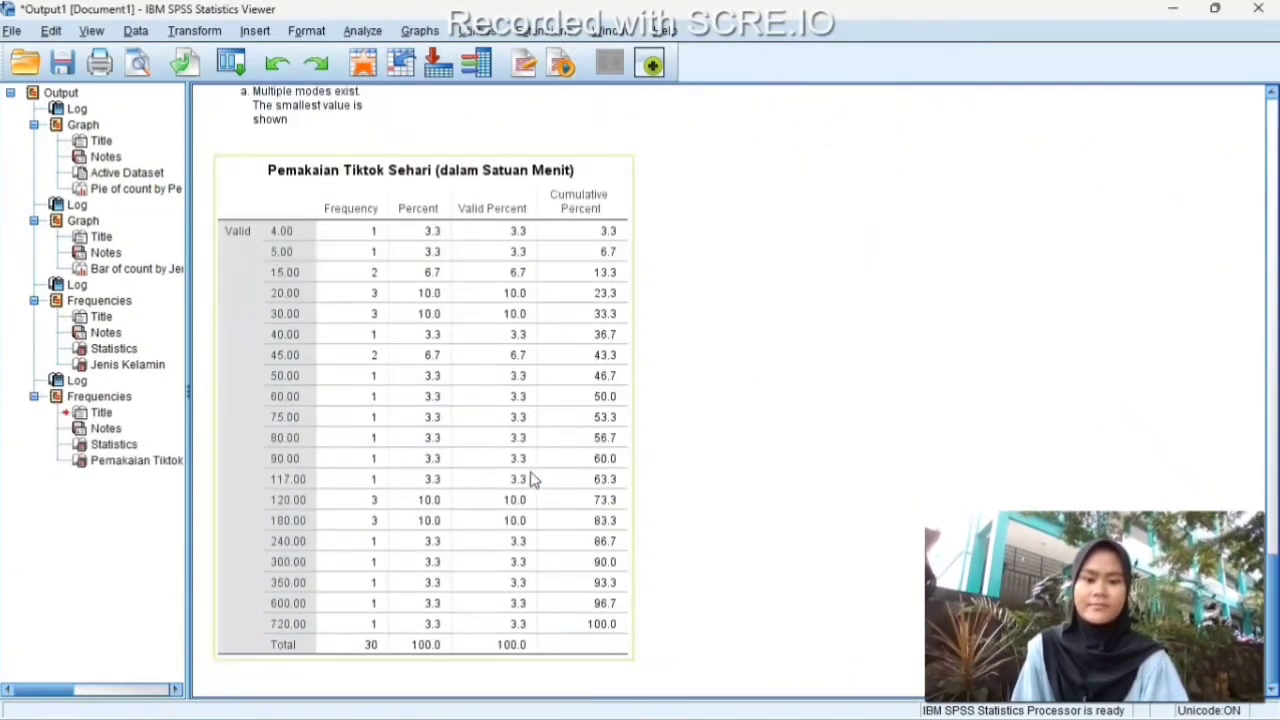
- Look back at the pie chart output, and bring up the dataset's case records in the Data Editor
scroll(533, 480, "up", 15)
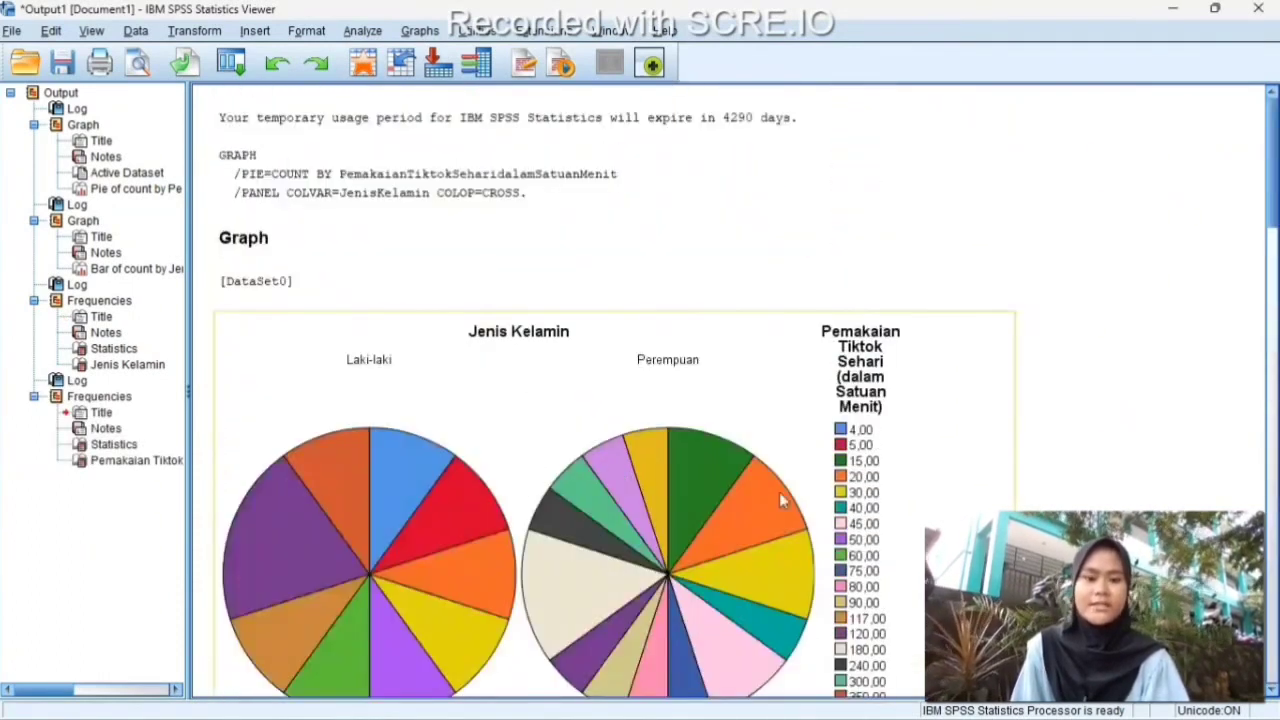
mouse_move(834, 712)
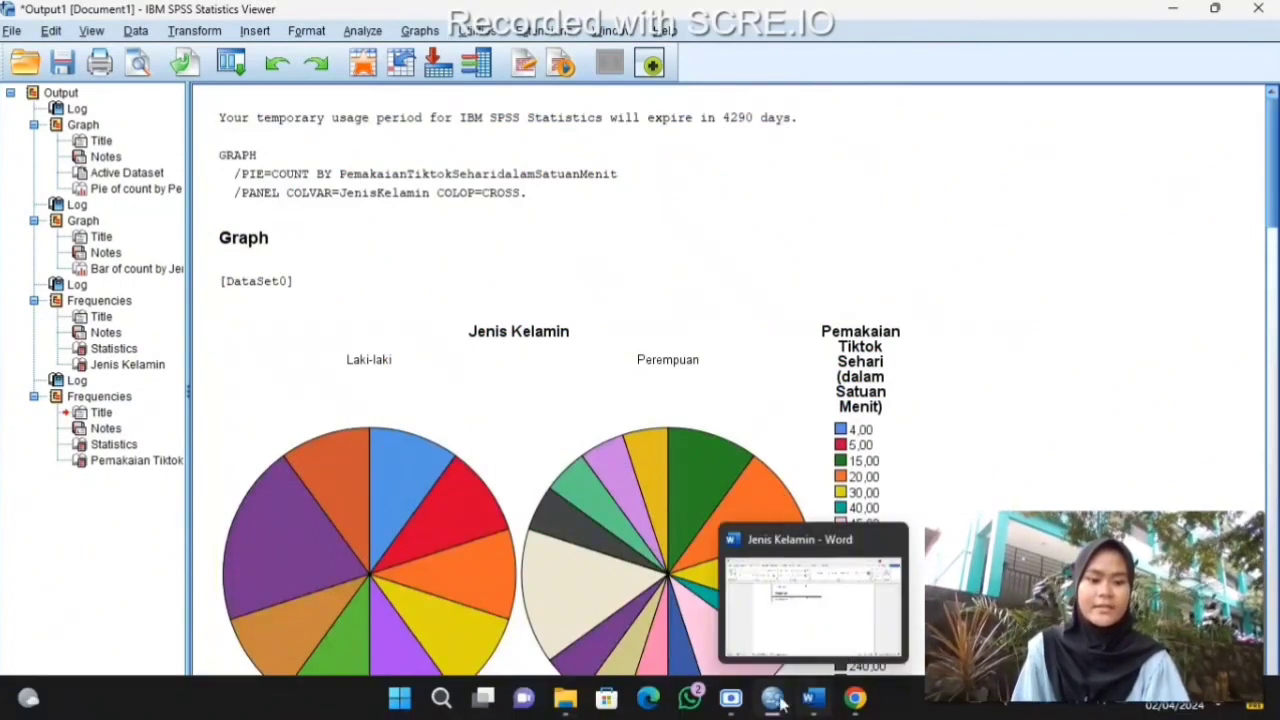
mouse_move(772, 698)
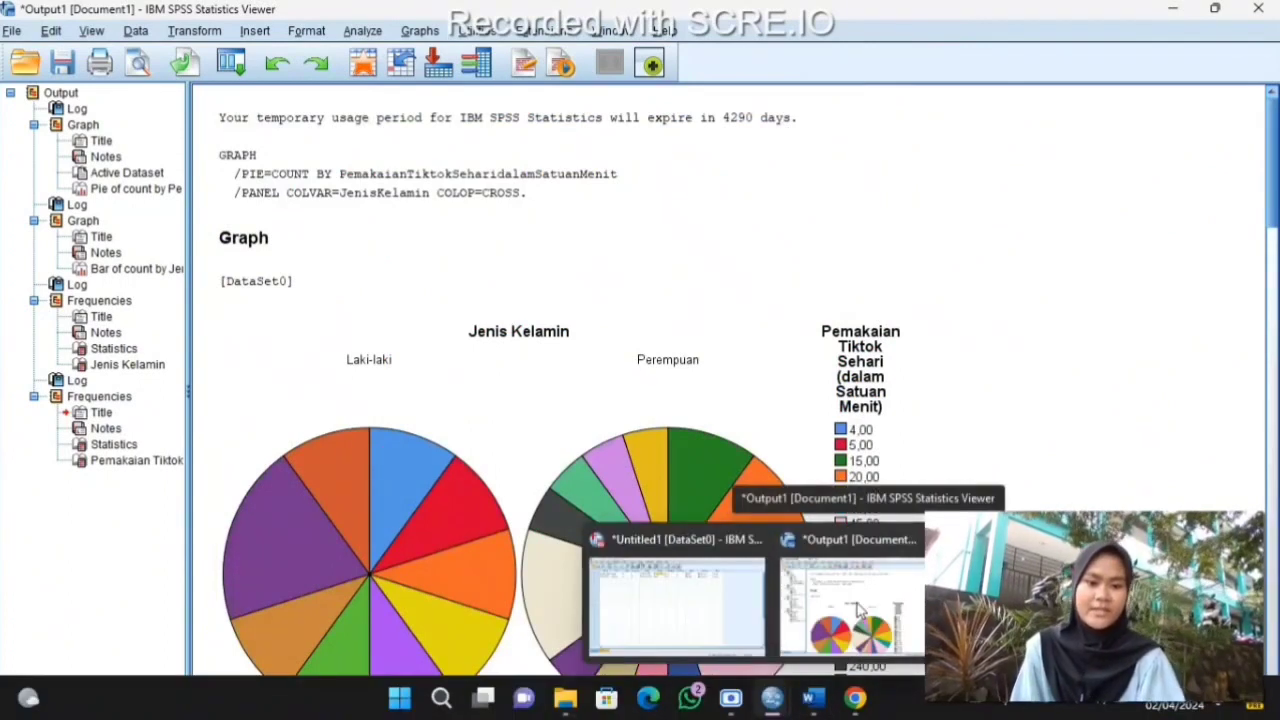
left_click(714, 595)
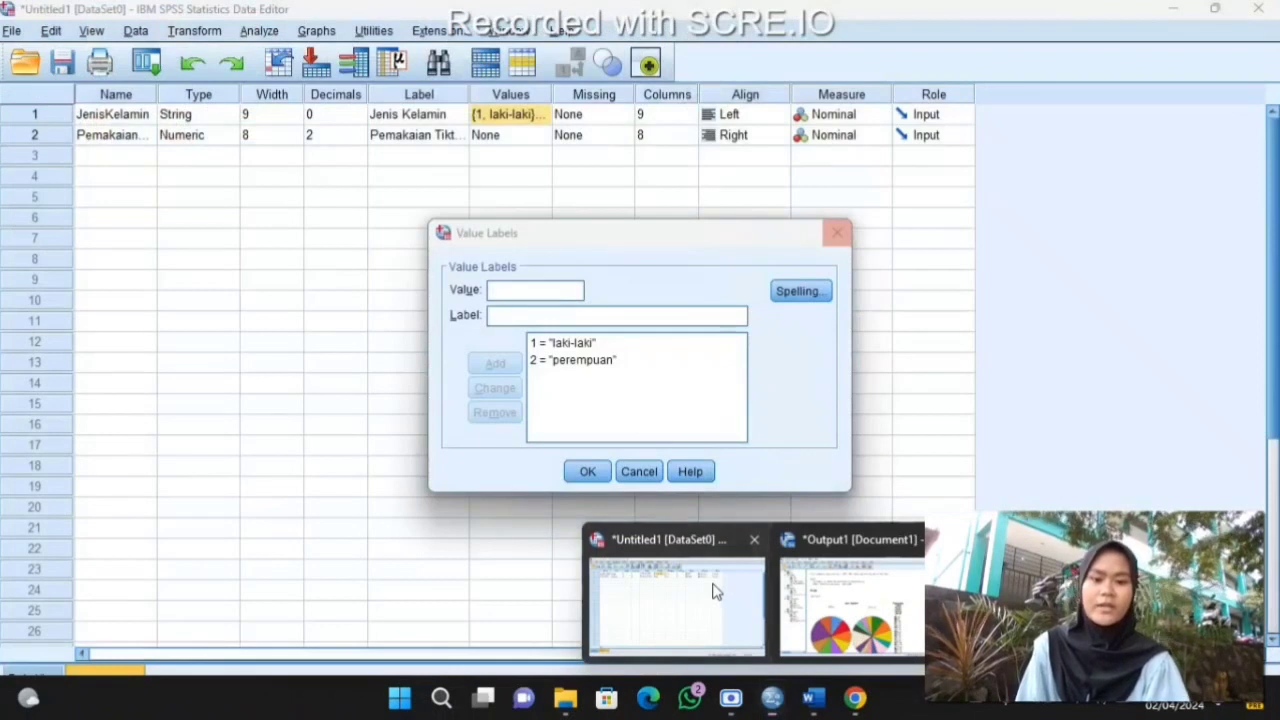
left_click(40, 679)
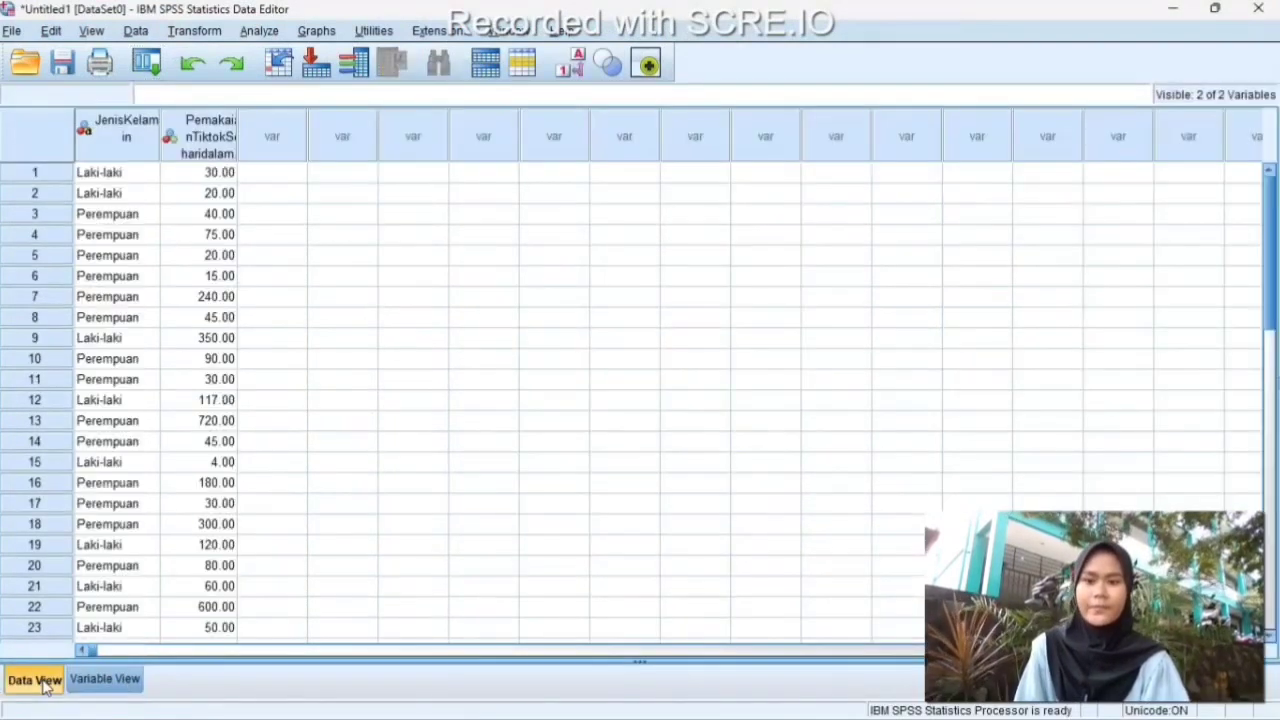
- Return to the output document and copy the clustered bar chart of Jenis Kelamin by Pemakaian Tiktok Sehari
mouse_move(741, 717)
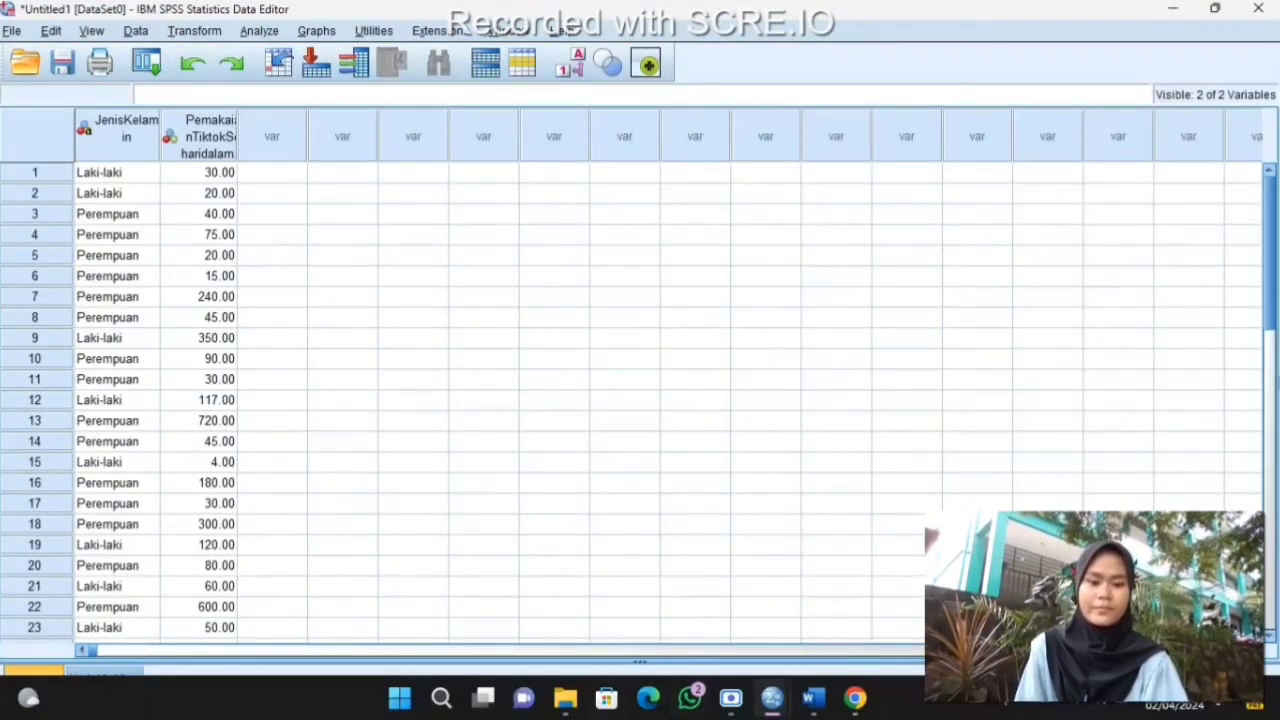
mouse_move(772, 697)
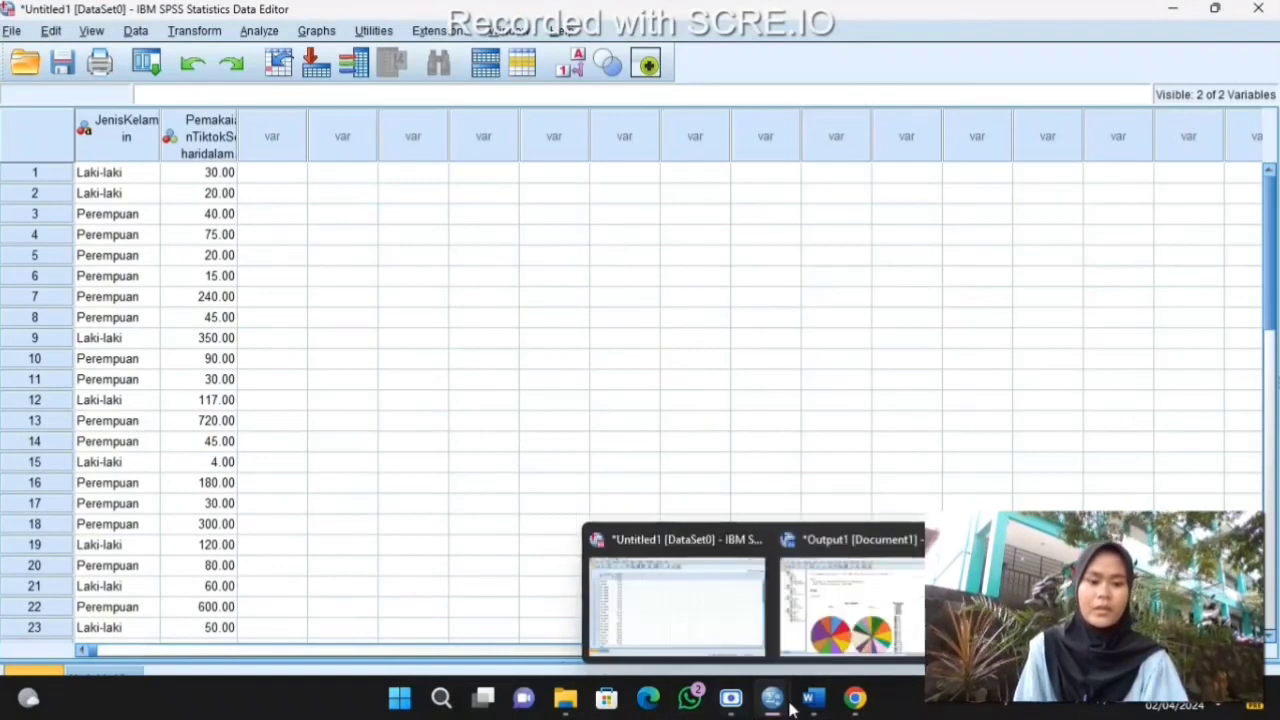
left_click(835, 645)
scroll(680, 545, "down", 10)
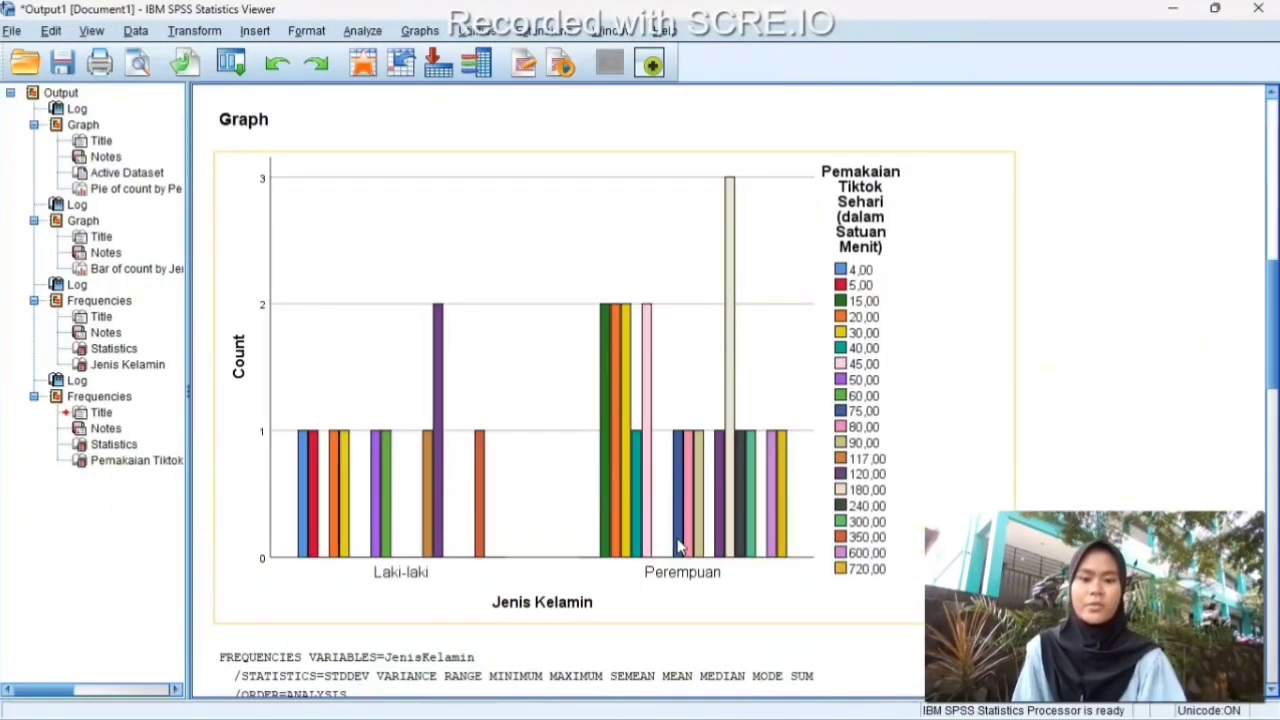
right_click(639, 427)
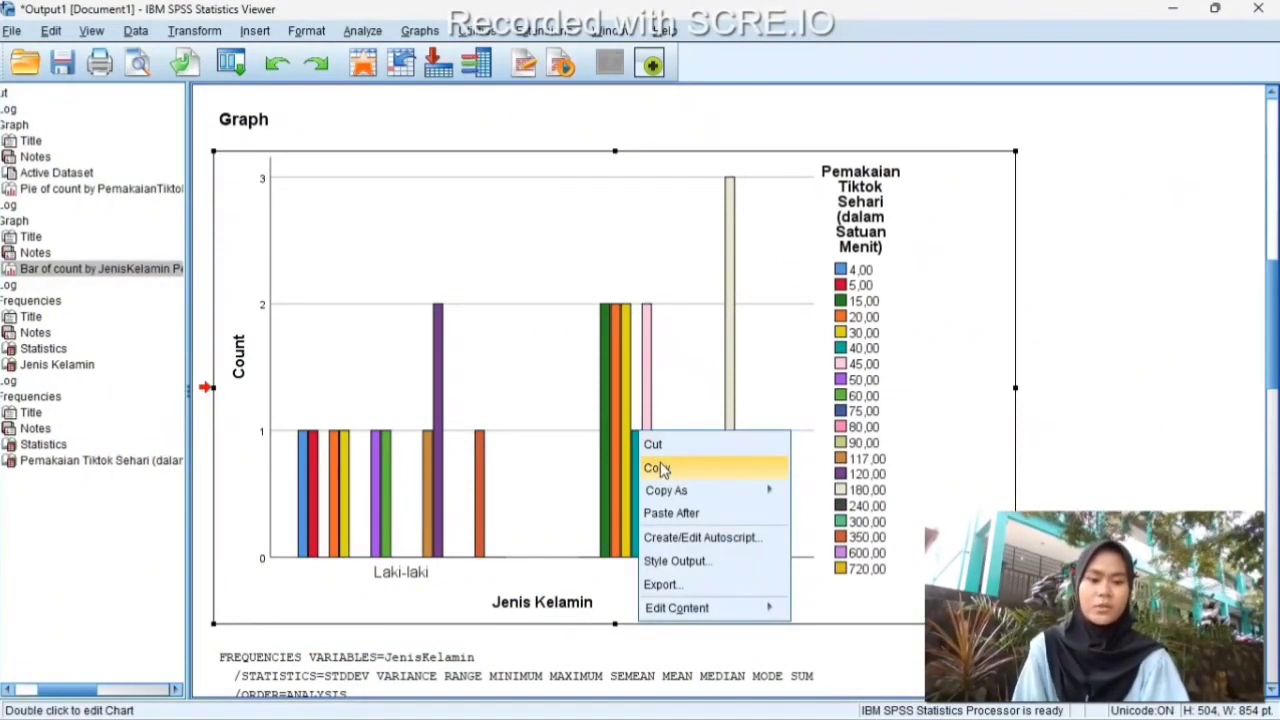
left_click(658, 468)
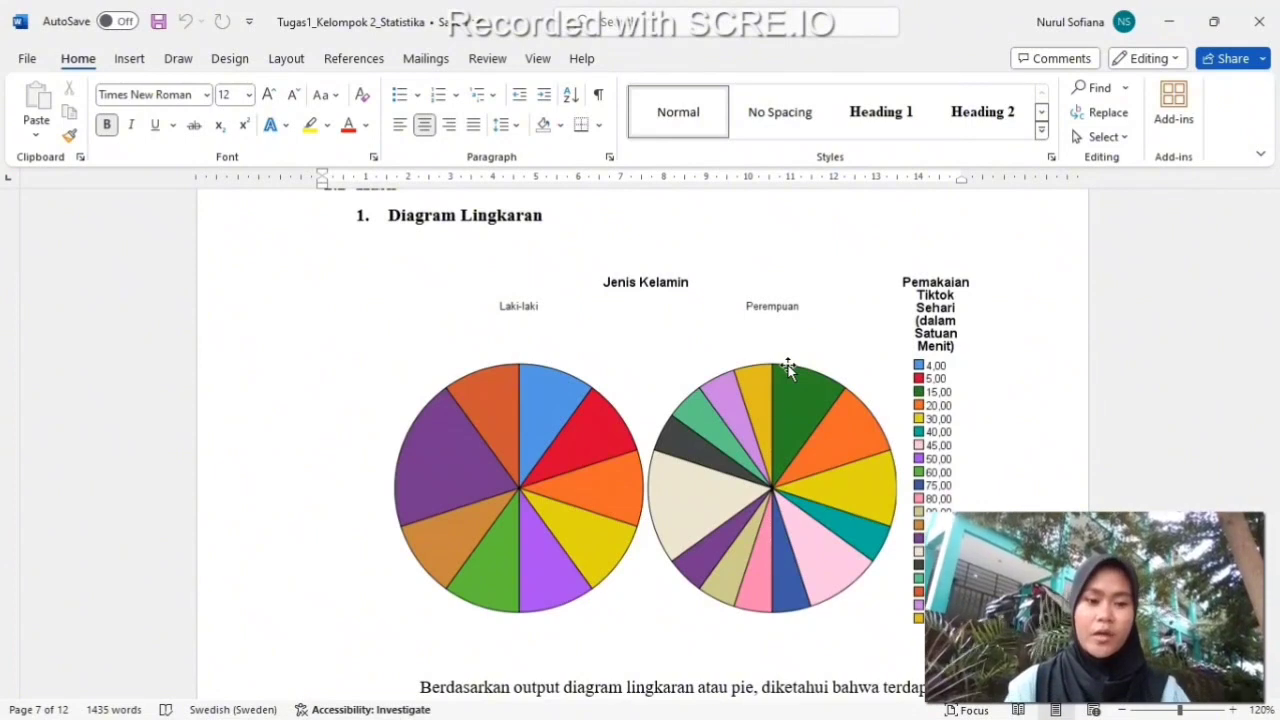
- Review the pie chart and its interpretation under Diagram Lingkaran in the Word report
scroll(788, 368, "down", 1)
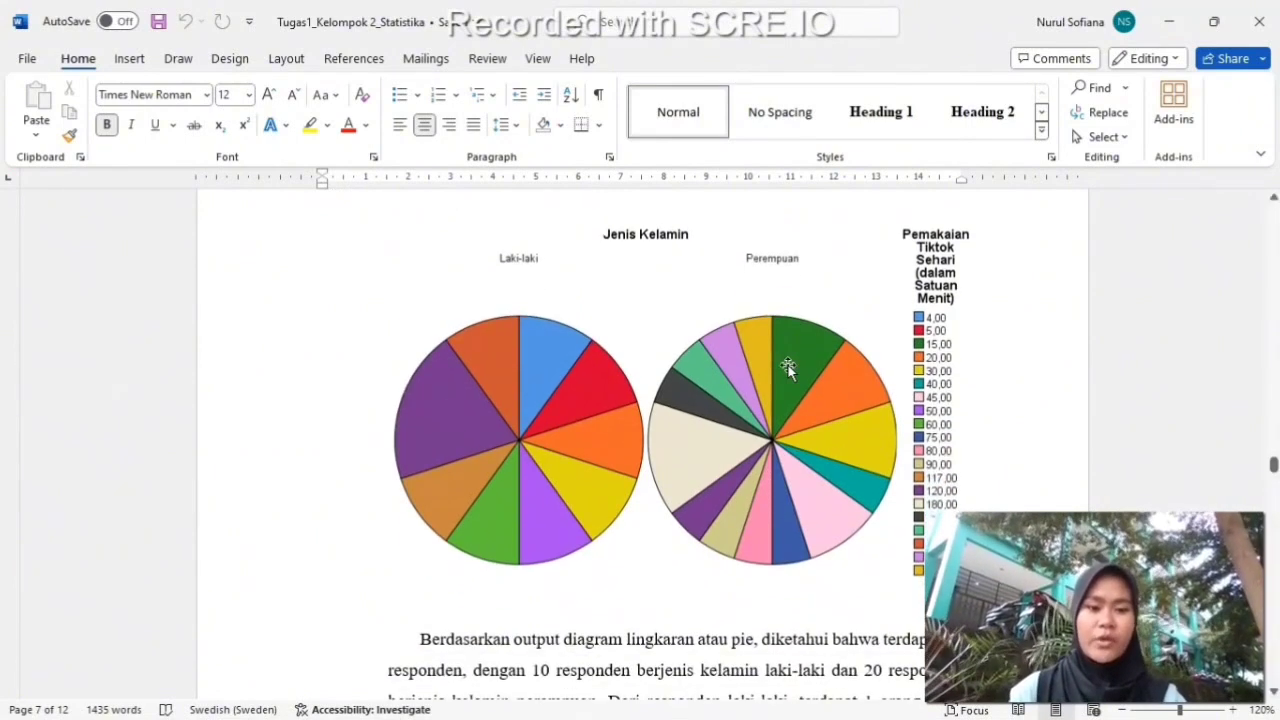